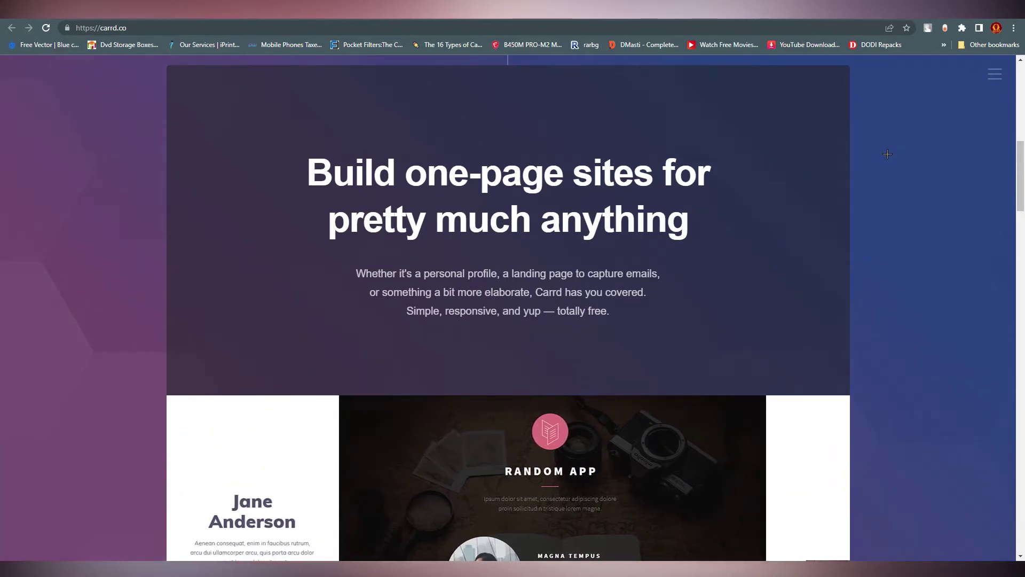
Look through the Carrd home page's introduction, showcase sites and the Simple, Responsive and Free feature sections.
{"action": "left_click_drag", "start_coordinate": [1019, 155], "coordinate": [1020, 196]}
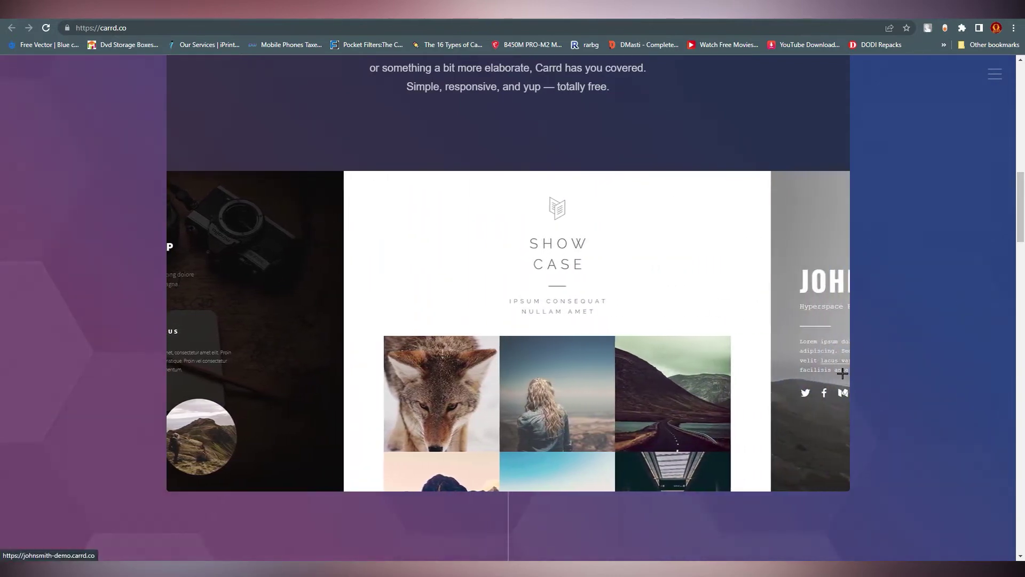
{"action": "left_click_drag", "start_coordinate": [1020, 214], "coordinate": [1020, 288]}
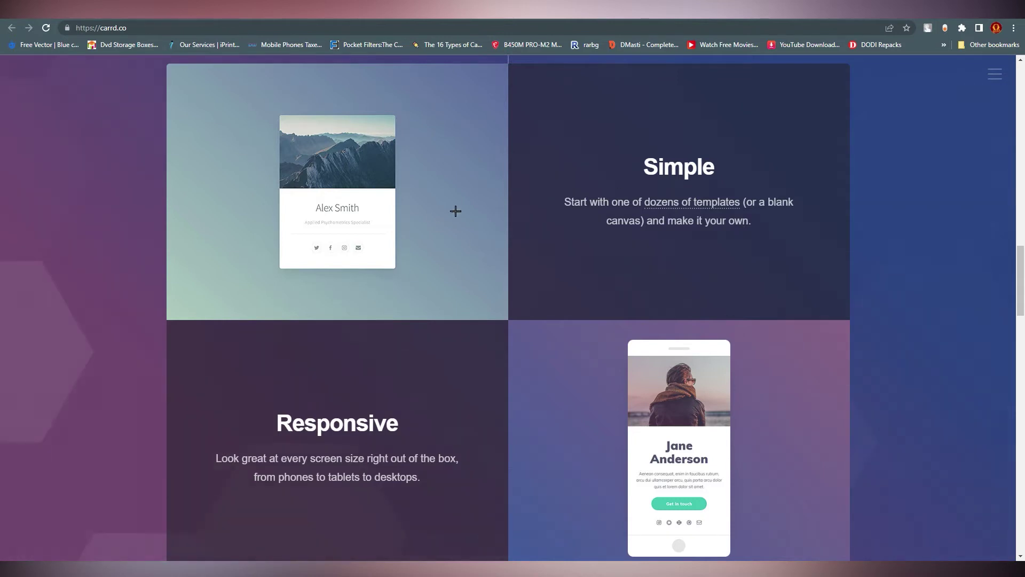
{"action": "scroll", "coordinate": [244, 318], "scroll_direction": "down", "scroll_amount": 3}
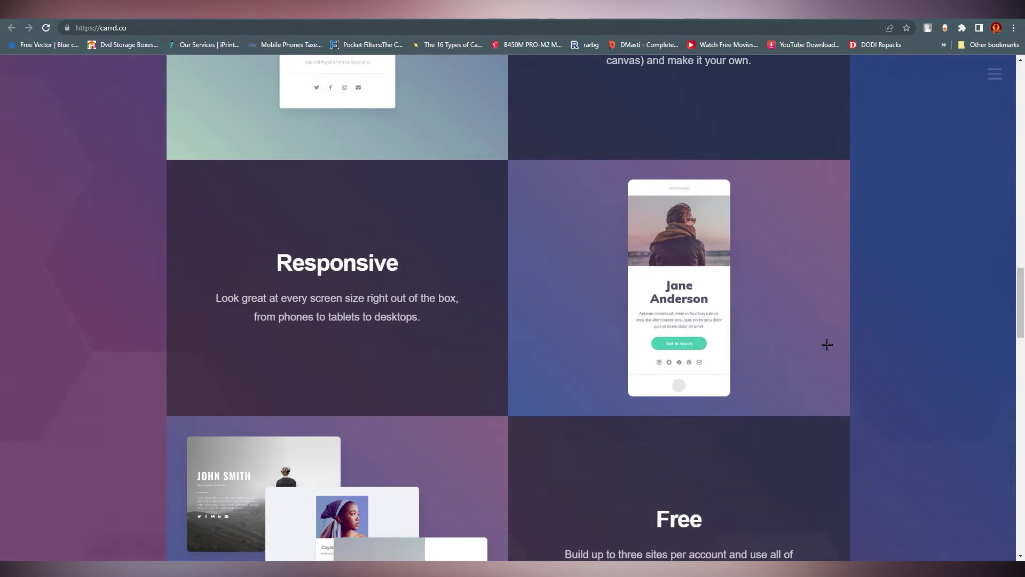
{"action": "scroll", "coordinate": [826, 344], "scroll_direction": "down", "scroll_amount": 3}
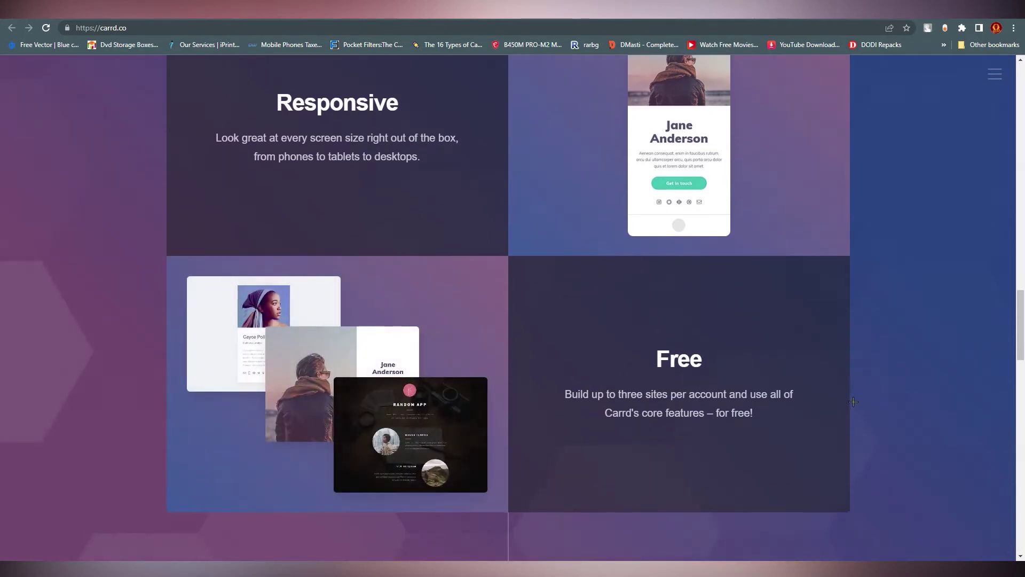
Review the optional Go Pro section, including its yearly price, Pro-exclusive features and free trial offer.
{"action": "scroll", "coordinate": [928, 430], "scroll_direction": "down", "scroll_amount": 8}
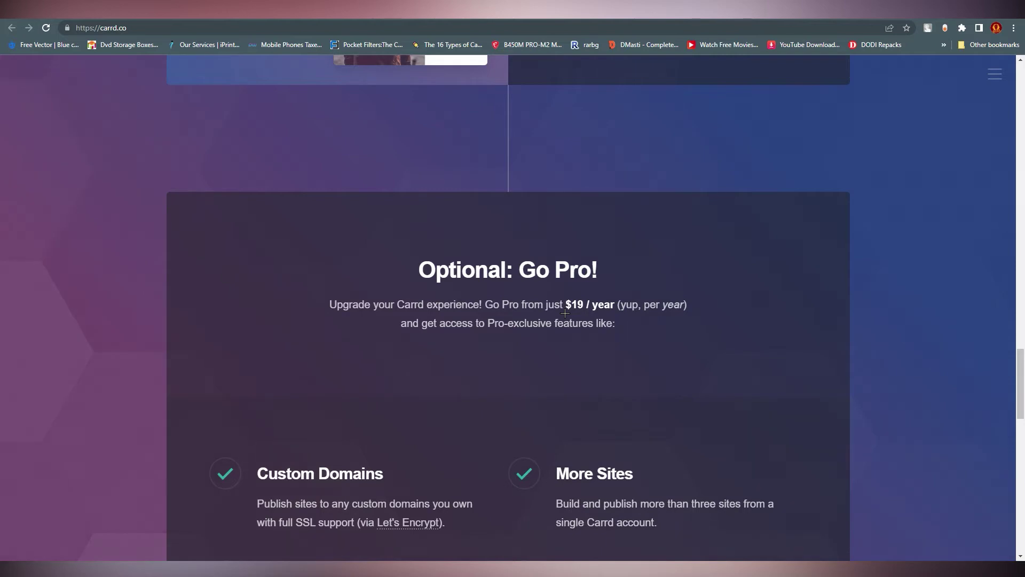
{"action": "scroll", "coordinate": [849, 386], "scroll_direction": "down", "scroll_amount": 5}
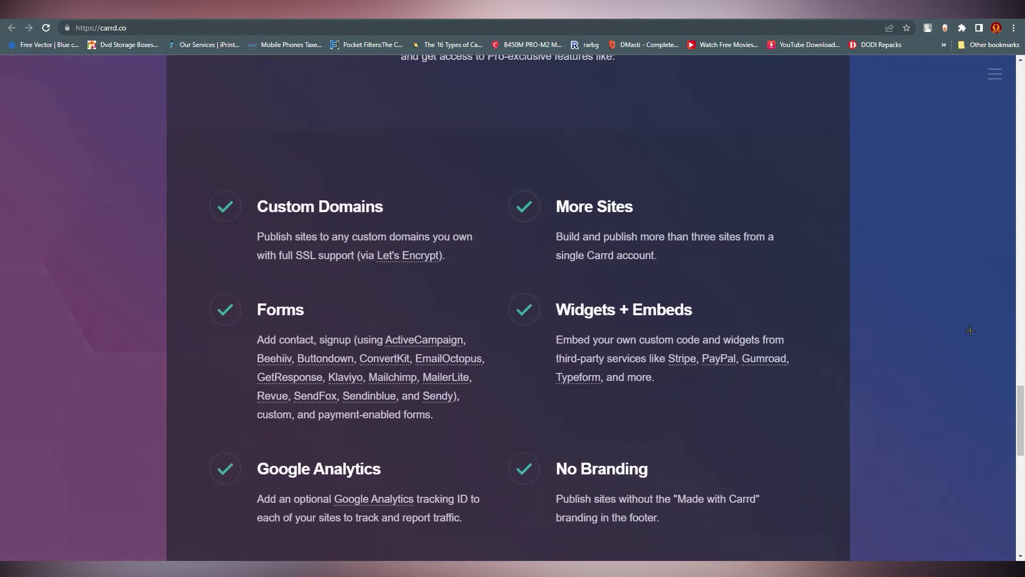
{"action": "scroll", "coordinate": [970, 330], "scroll_direction": "down", "scroll_amount": 3}
{"action": "scroll", "coordinate": [887, 289], "scroll_direction": "up", "scroll_amount": 2}
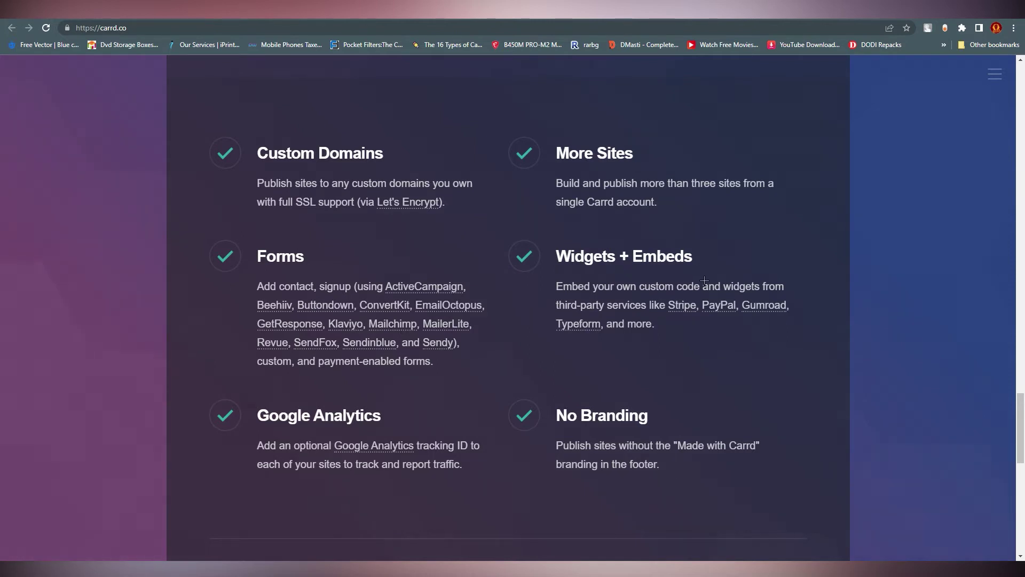
{"action": "scroll", "coordinate": [427, 323], "scroll_direction": "down", "scroll_amount": 2}
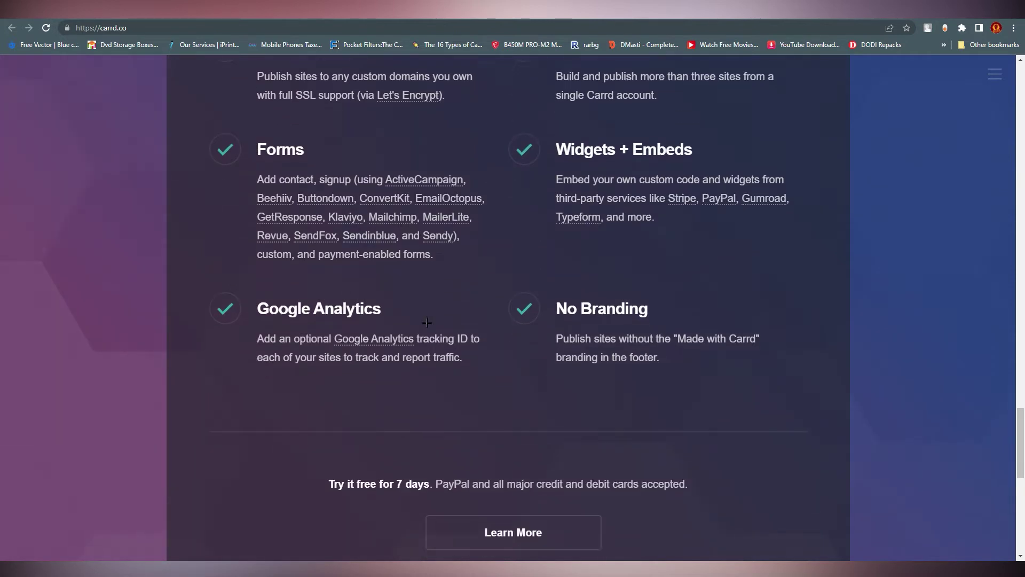
{"action": "scroll", "coordinate": [328, 216], "scroll_direction": "up", "scroll_amount": 1}
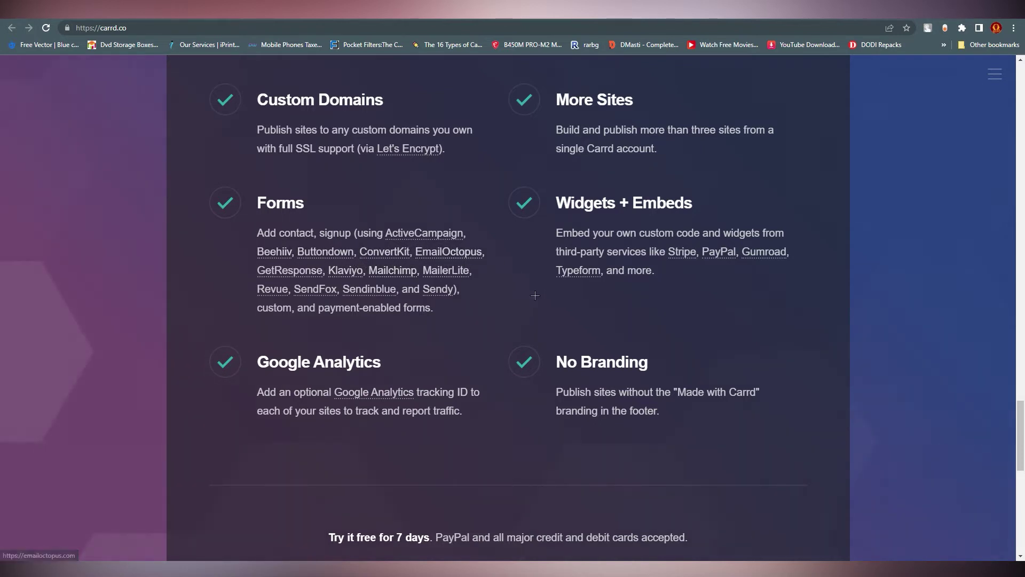
{"action": "scroll", "coordinate": [437, 355], "scroll_direction": "up", "scroll_amount": 2}
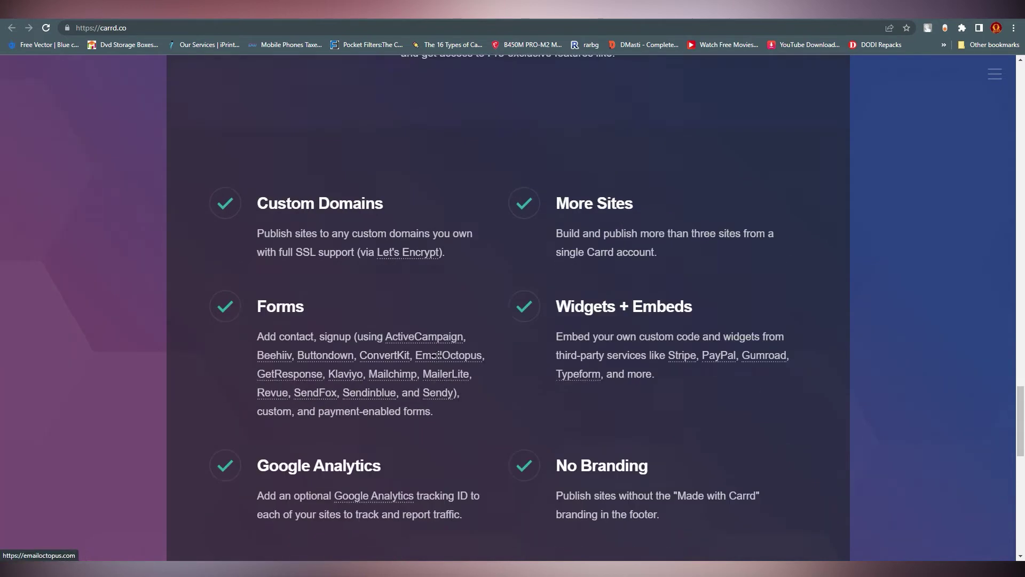
{"action": "scroll", "coordinate": [438, 355], "scroll_direction": "up", "scroll_amount": 3}
{"action": "scroll", "coordinate": [569, 422], "scroll_direction": "down", "scroll_amount": 1}
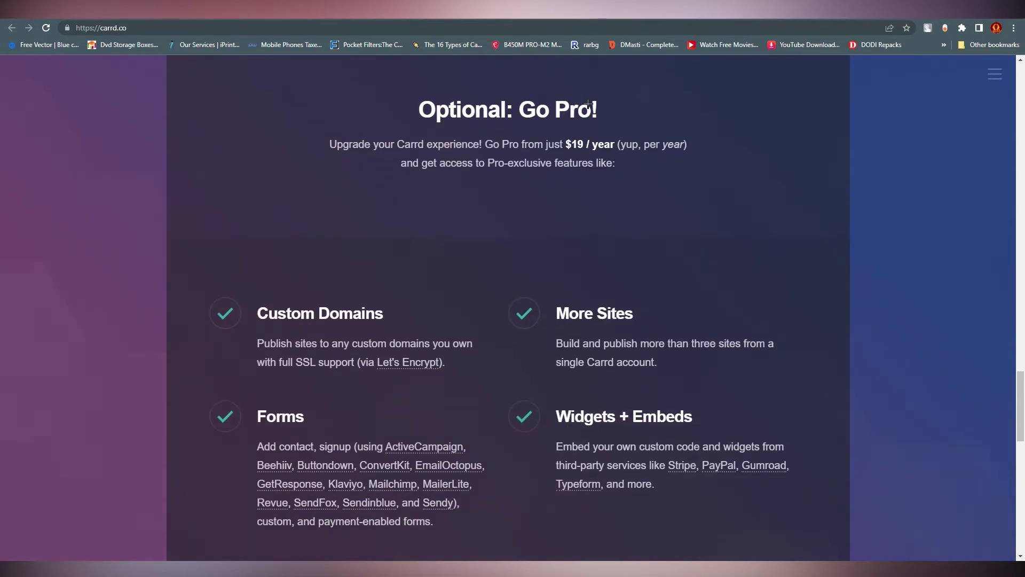
{"action": "scroll", "coordinate": [589, 104], "scroll_direction": "down", "scroll_amount": 3}
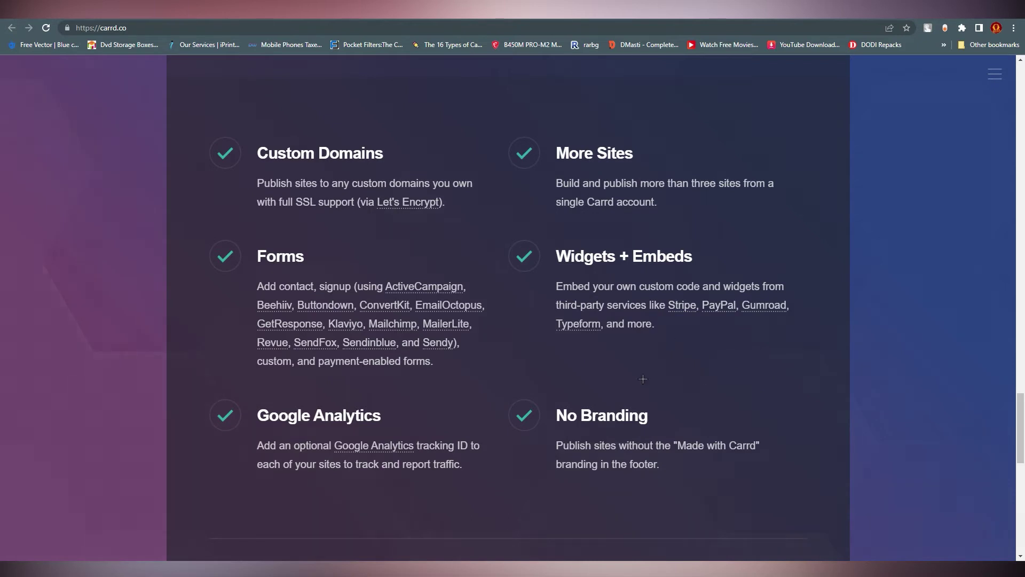
{"action": "scroll", "coordinate": [348, 415], "scroll_direction": "down", "scroll_amount": 1}
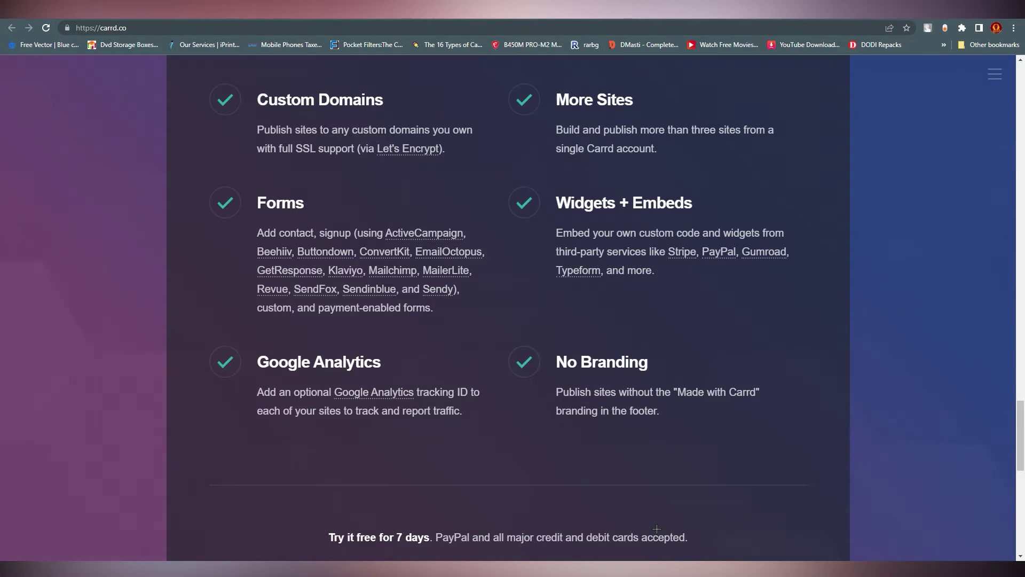
{"action": "scroll", "coordinate": [644, 481], "scroll_direction": "down", "scroll_amount": 3}
{"action": "scroll", "coordinate": [438, 393], "scroll_direction": "up", "scroll_amount": 1}
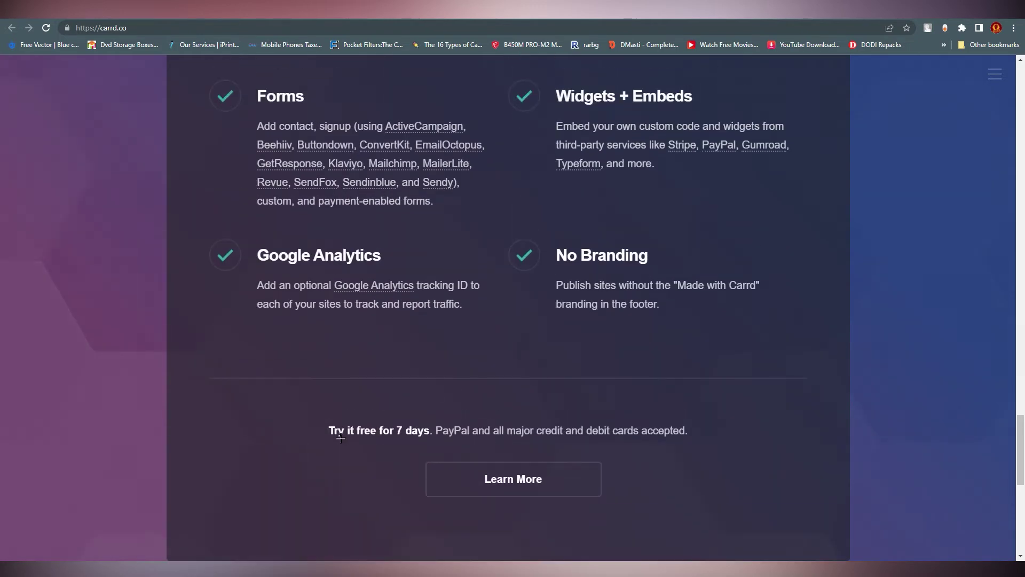
{"action": "left_click_drag", "start_coordinate": [328, 429], "coordinate": [430, 438]}
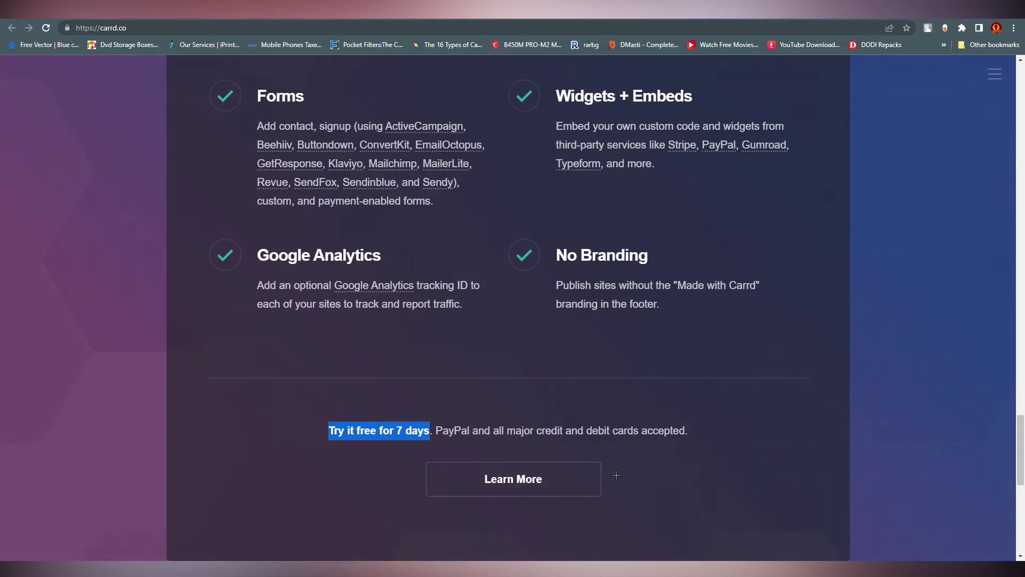
Return to the start of the home page and open the starting point template gallery.
{"action": "scroll", "coordinate": [616, 475], "scroll_direction": "down", "scroll_amount": 6}
{"action": "scroll", "coordinate": [630, 445], "scroll_direction": "up", "scroll_amount": 14}
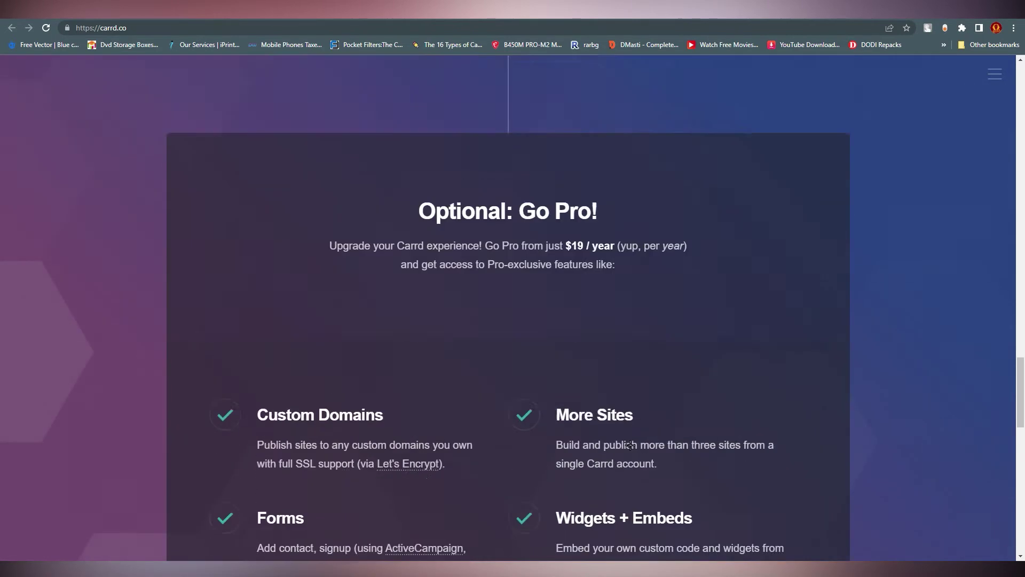
{"action": "scroll", "coordinate": [630, 445], "scroll_direction": "up", "scroll_amount": 15}
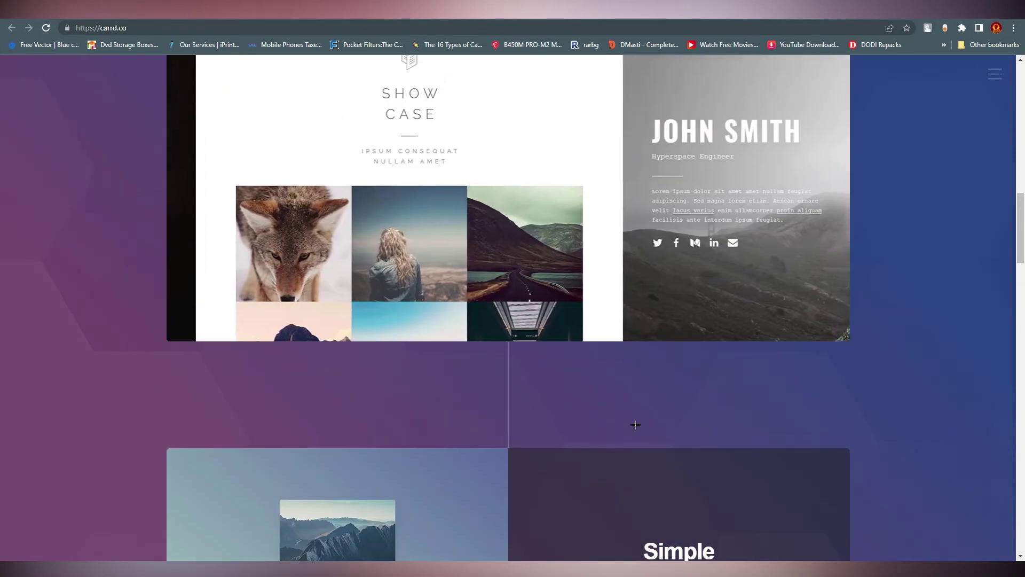
{"action": "scroll", "coordinate": [635, 424], "scroll_direction": "up", "scroll_amount": 5}
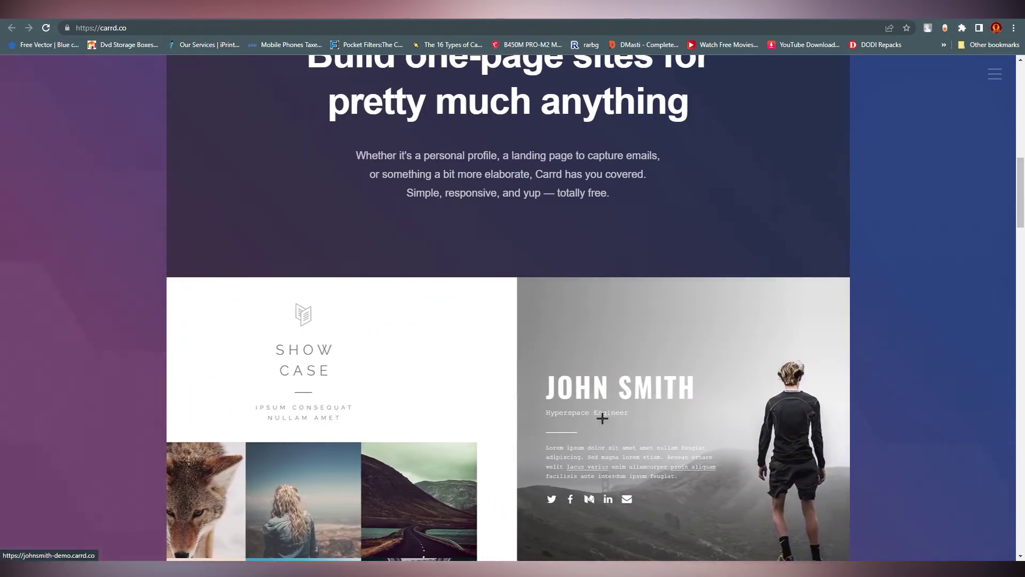
{"action": "scroll", "coordinate": [602, 418], "scroll_direction": "up", "scroll_amount": 10}
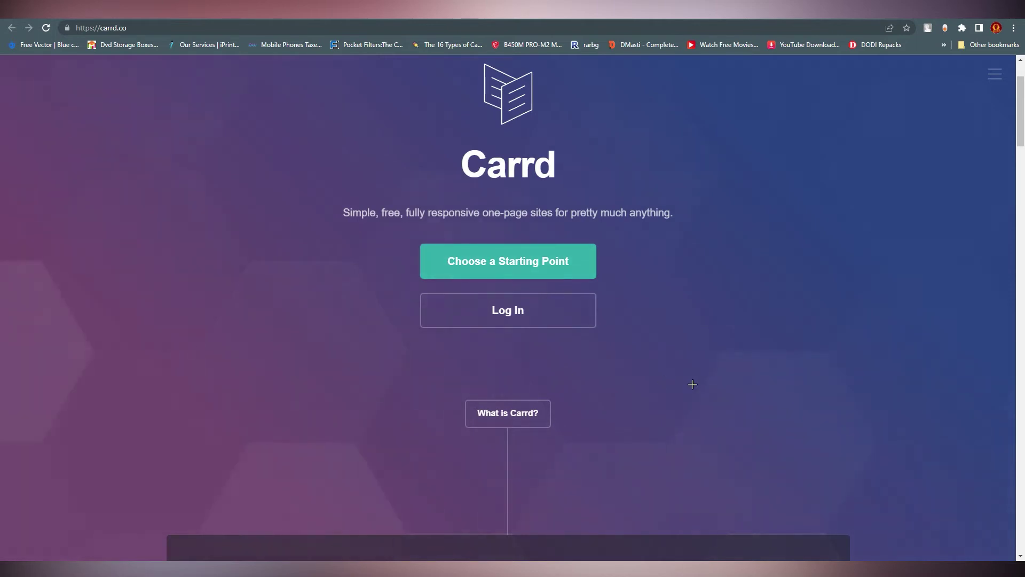
{"action": "scroll", "coordinate": [692, 384], "scroll_direction": "up", "scroll_amount": 2}
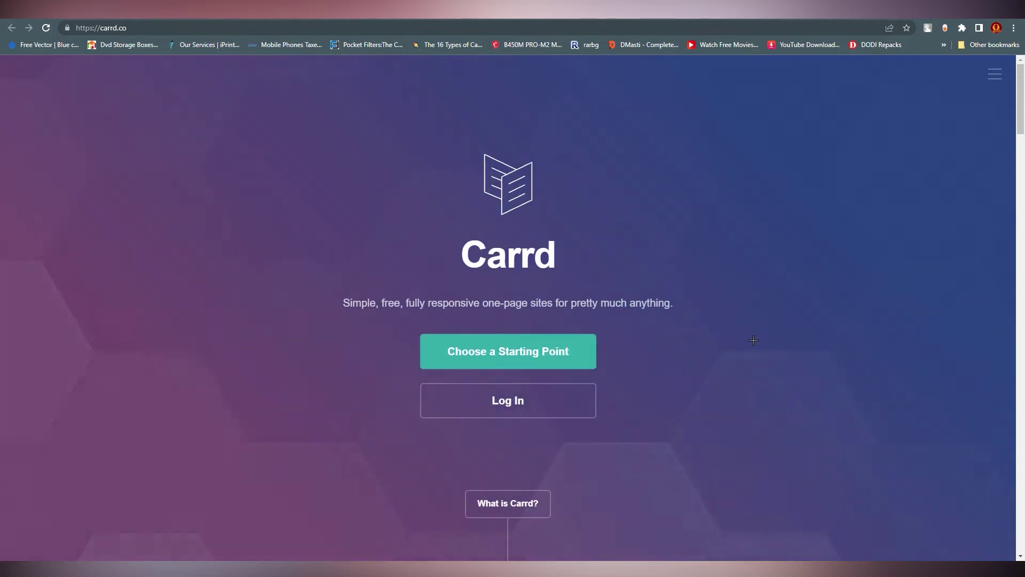
{"action": "left_click", "coordinate": [541, 356]}
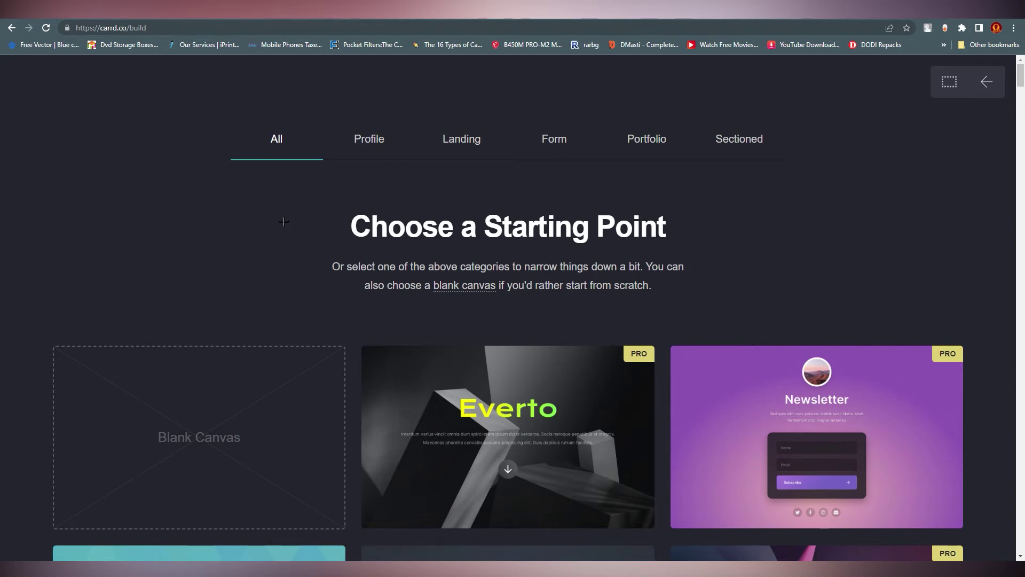
Browse the full template gallery, checking the free and Pro designs across all categories.
{"action": "scroll", "coordinate": [283, 222], "scroll_direction": "down", "scroll_amount": 3}
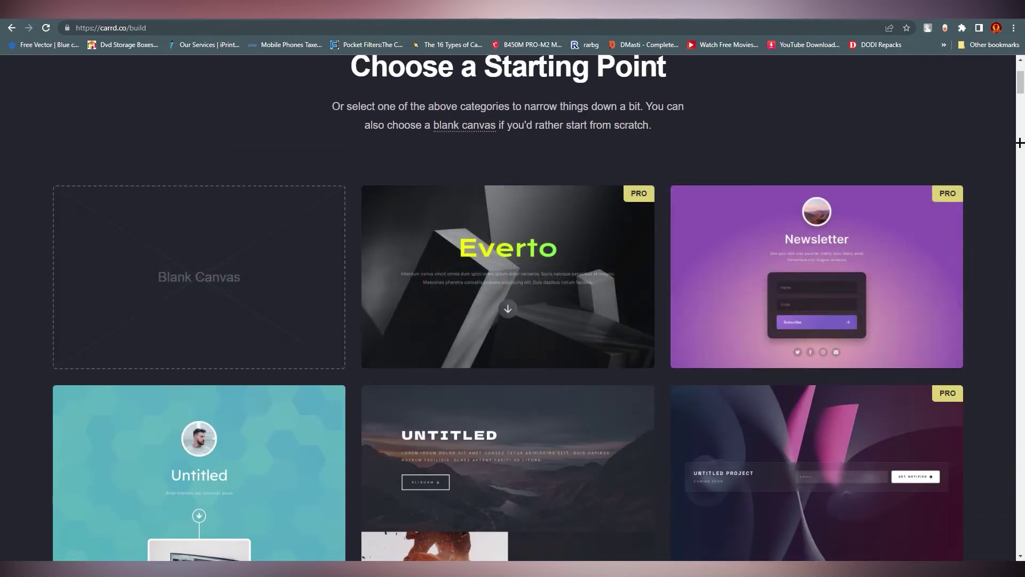
{"action": "left_click_drag", "start_coordinate": [1019, 80], "coordinate": [1020, 327]}
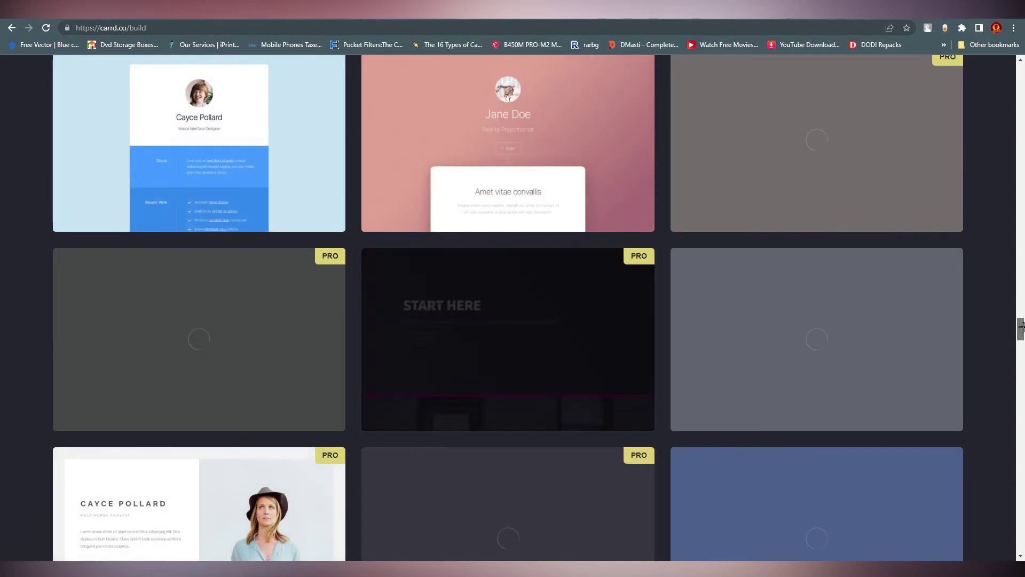
{"action": "mouse_move", "coordinate": [562, 375]}
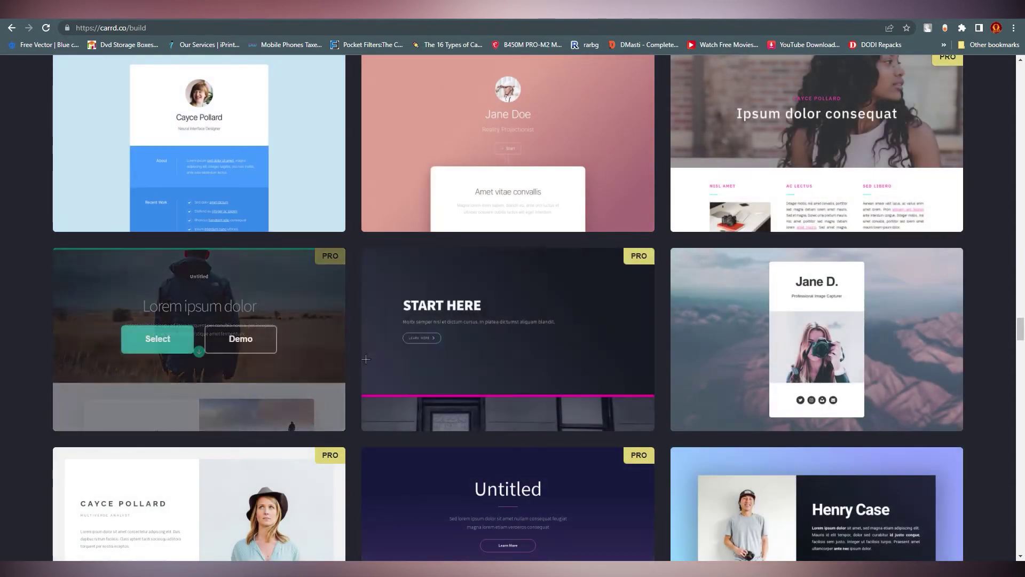
{"action": "mouse_move", "coordinate": [828, 312]}
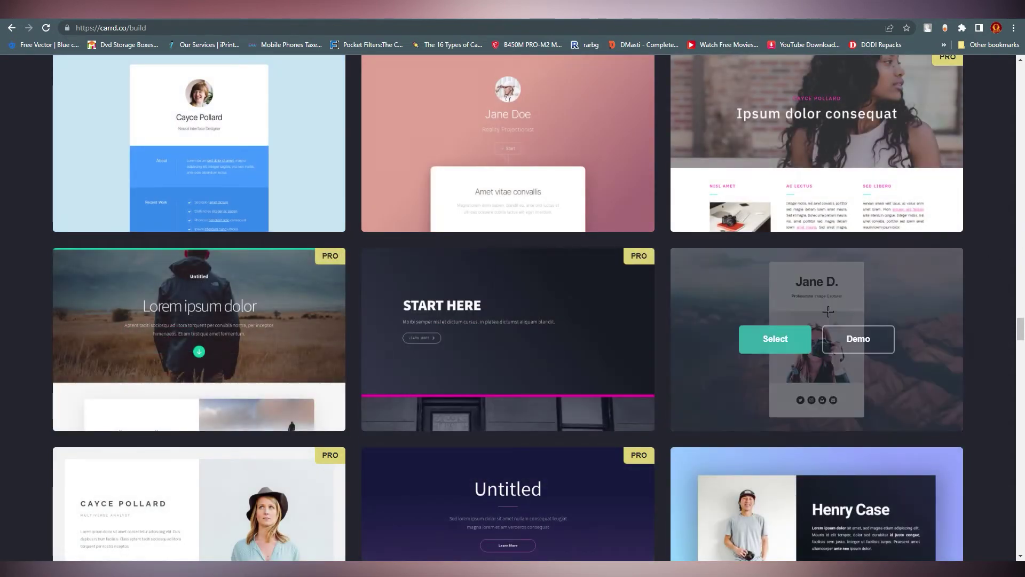
{"action": "scroll", "coordinate": [898, 305], "scroll_direction": "down", "scroll_amount": 6}
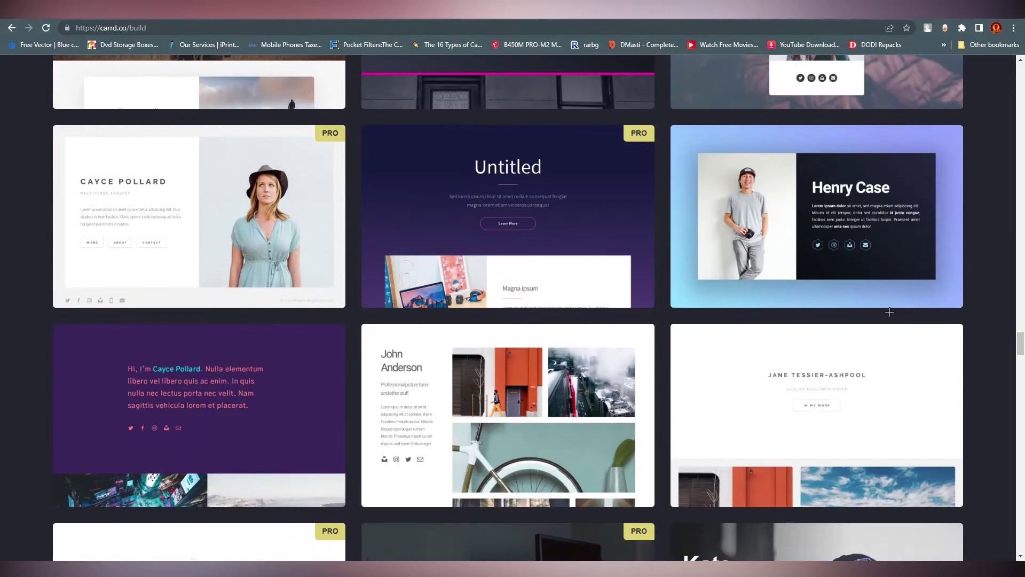
Filter the starting points to the Profile category and look through its templates.
{"action": "left_click_drag", "start_coordinate": [1020, 343], "coordinate": [1020, 75]}
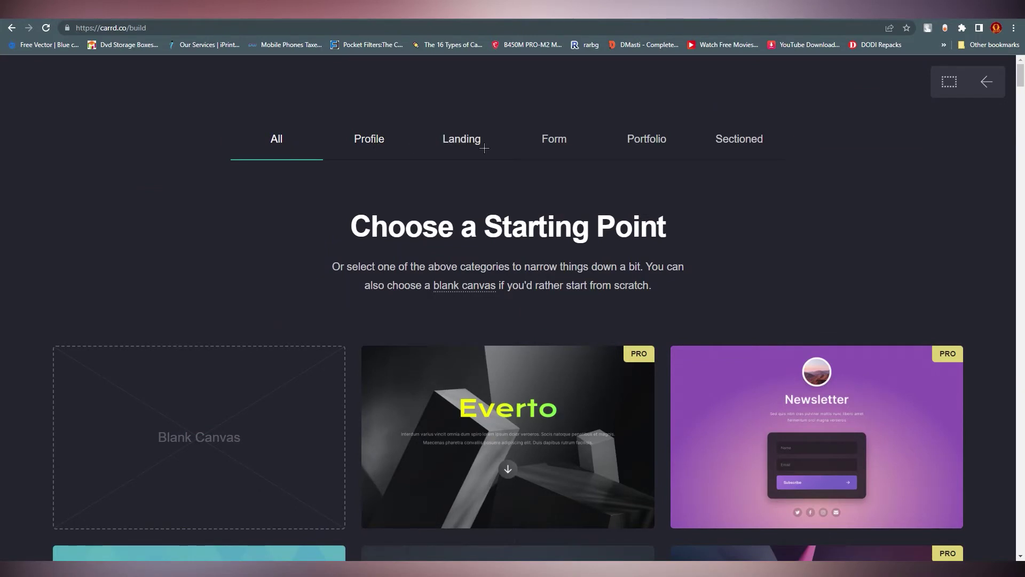
{"action": "left_click", "coordinate": [368, 138]}
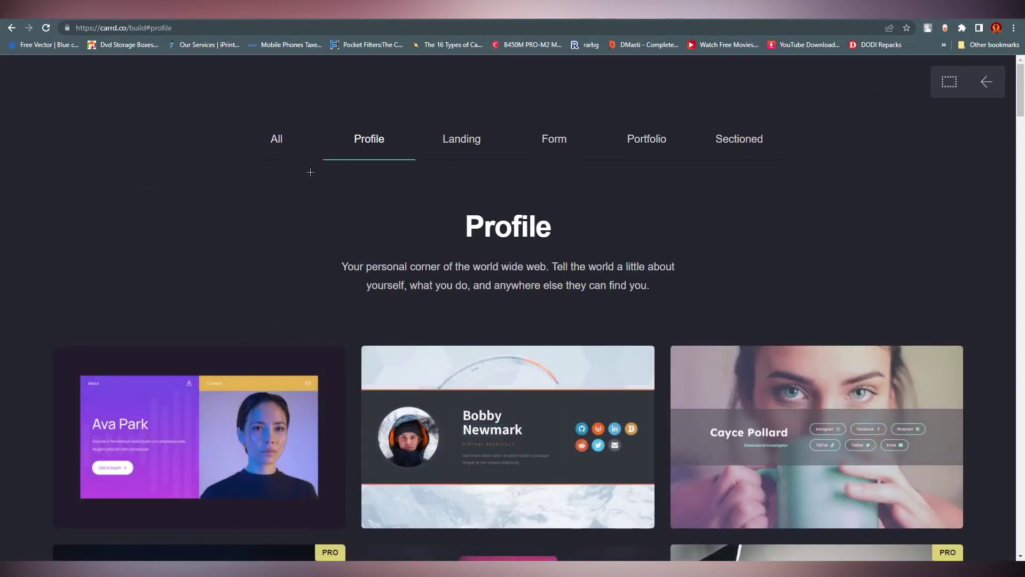
{"action": "scroll", "coordinate": [468, 406], "scroll_direction": "down", "scroll_amount": 1}
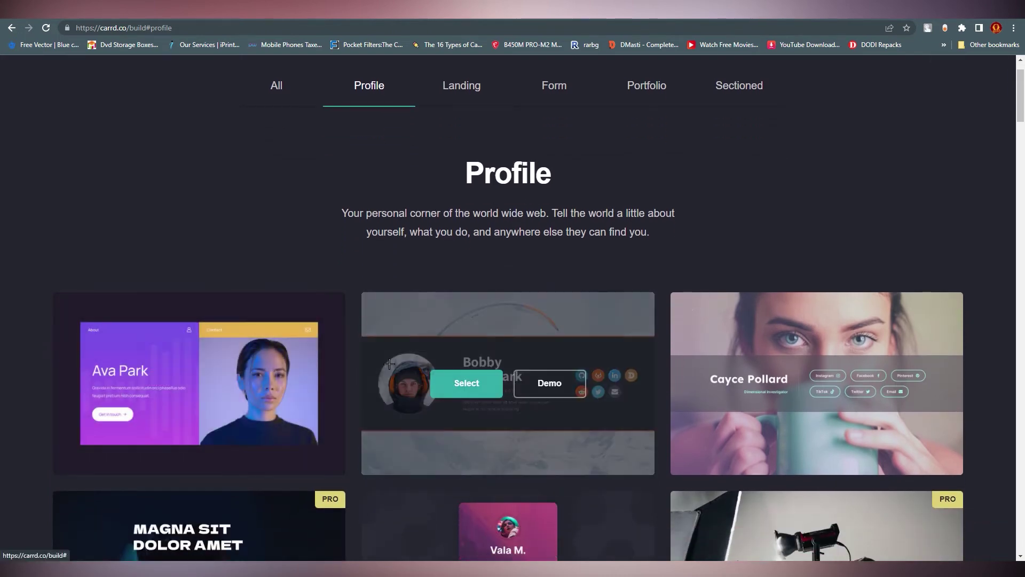
{"action": "scroll", "coordinate": [267, 347], "scroll_direction": "down", "scroll_amount": 5}
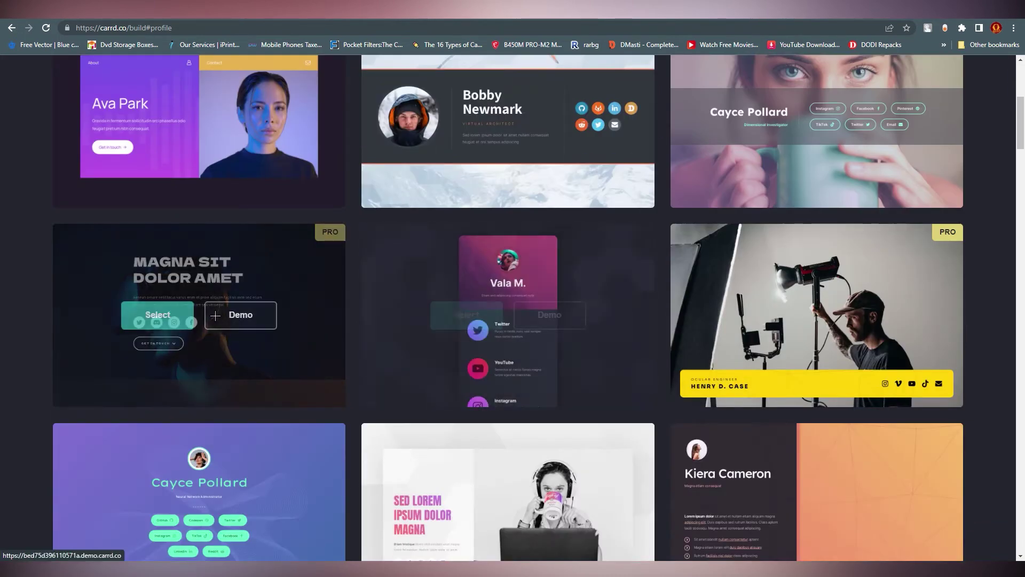
{"action": "scroll", "coordinate": [480, 321], "scroll_direction": "down", "scroll_amount": 1}
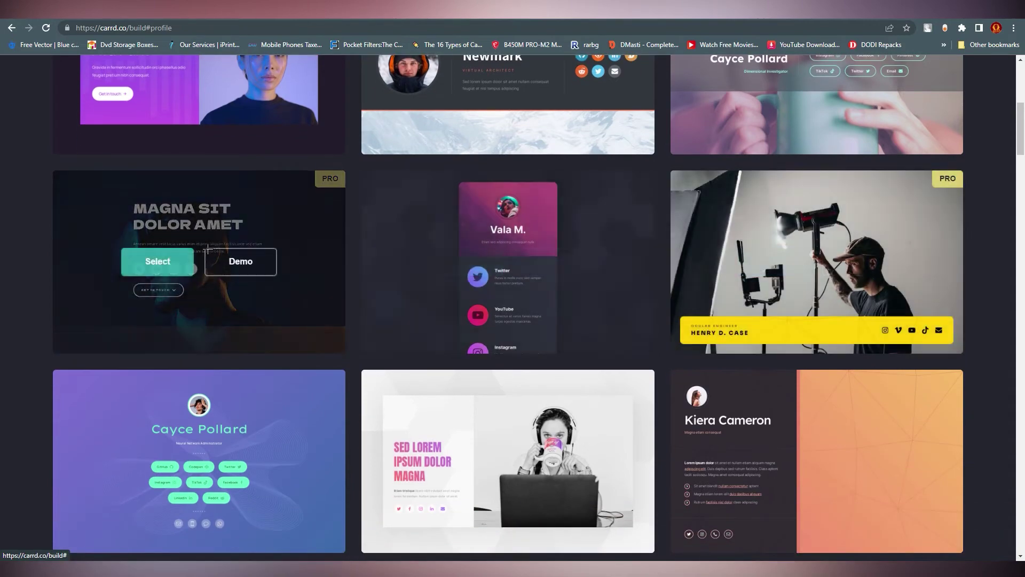
{"action": "scroll", "coordinate": [502, 385], "scroll_direction": "down", "scroll_amount": 1}
Switch the gallery to the Landing category and look through its templates.
{"action": "scroll", "coordinate": [492, 400], "scroll_direction": "up", "scroll_amount": 6}
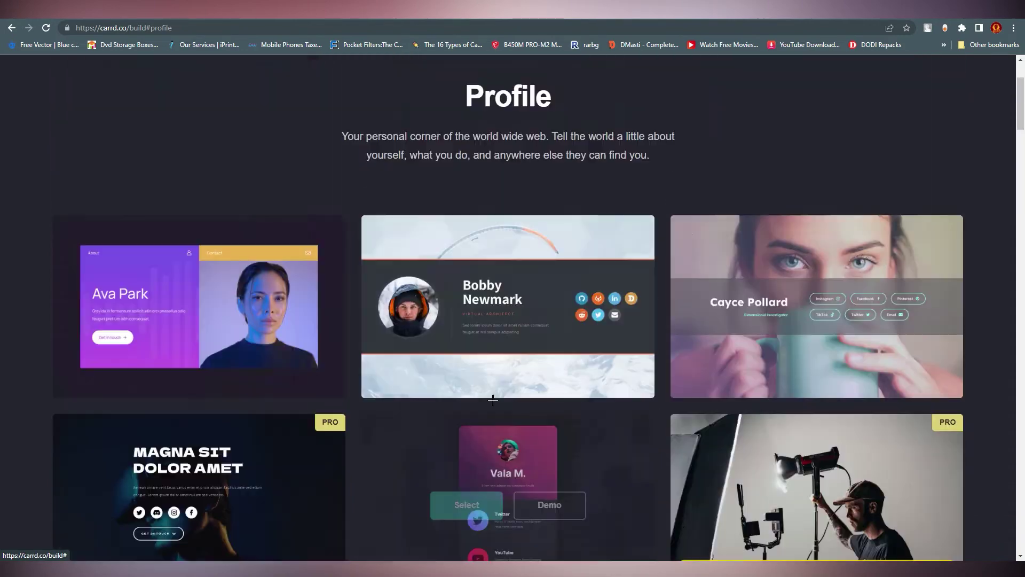
{"action": "scroll", "coordinate": [493, 400], "scroll_direction": "up", "scroll_amount": 3}
{"action": "left_click", "coordinate": [462, 138]}
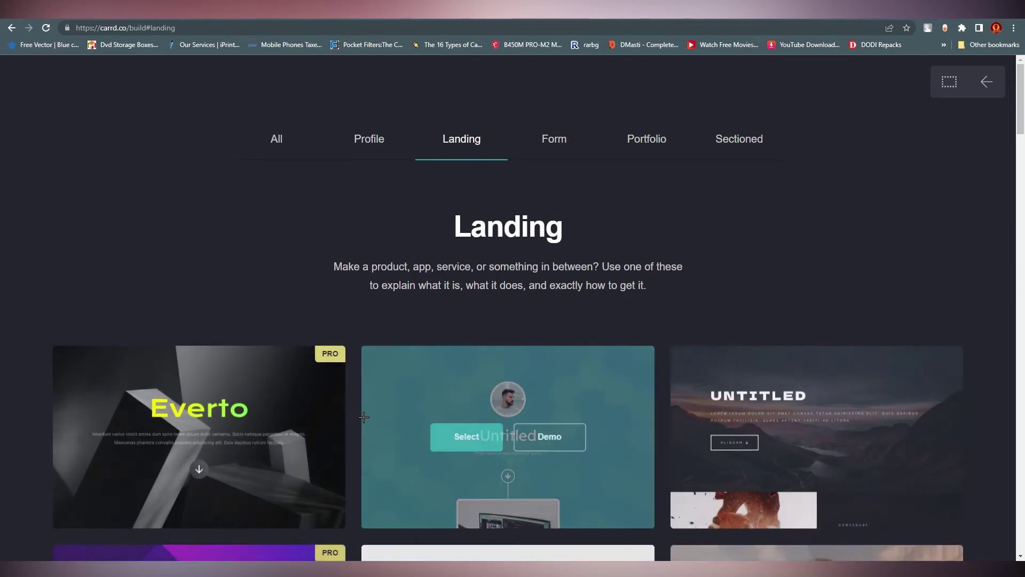
{"action": "scroll", "coordinate": [244, 289], "scroll_direction": "down", "scroll_amount": 8}
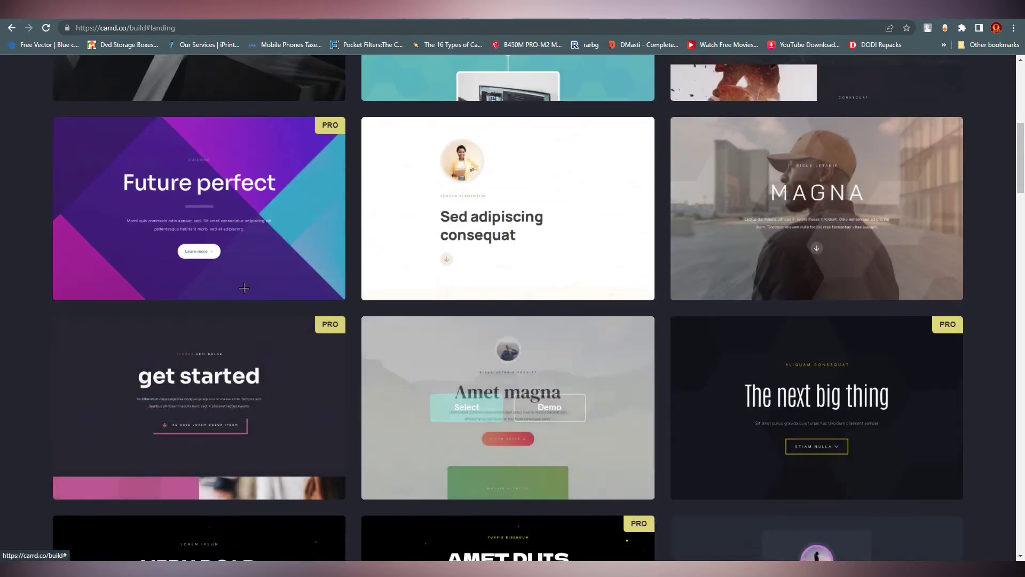
Show the Form category of starting points and look through its templates.
{"action": "scroll", "coordinate": [244, 288], "scroll_direction": "up", "scroll_amount": 8}
{"action": "left_click", "coordinate": [552, 137]}
{"action": "scroll", "coordinate": [363, 401], "scroll_direction": "down", "scroll_amount": 7}
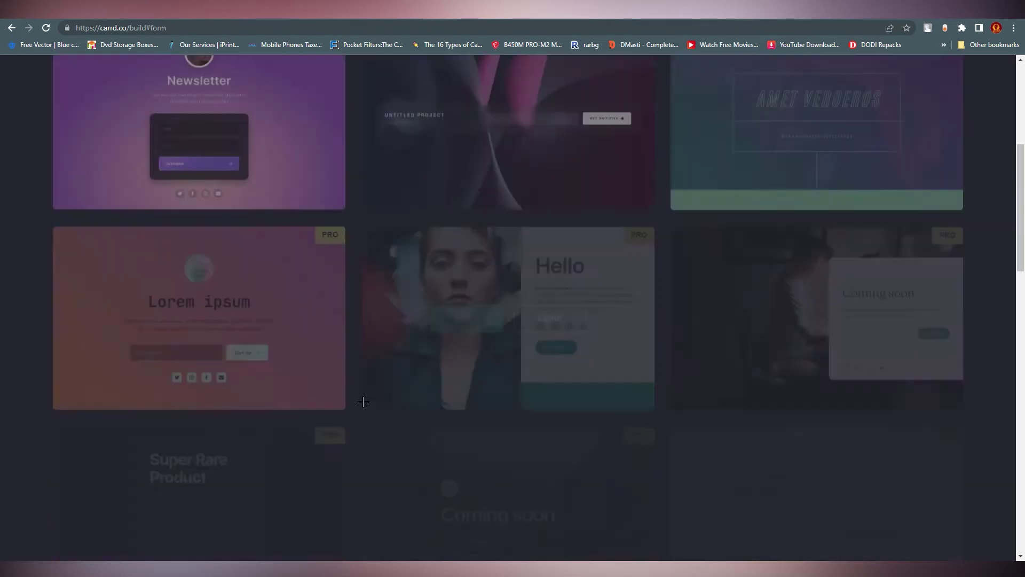
Switch the gallery to the Portfolio category and look through its templates.
{"action": "scroll", "coordinate": [363, 402], "scroll_direction": "up", "scroll_amount": 7}
{"action": "left_click", "coordinate": [646, 139]}
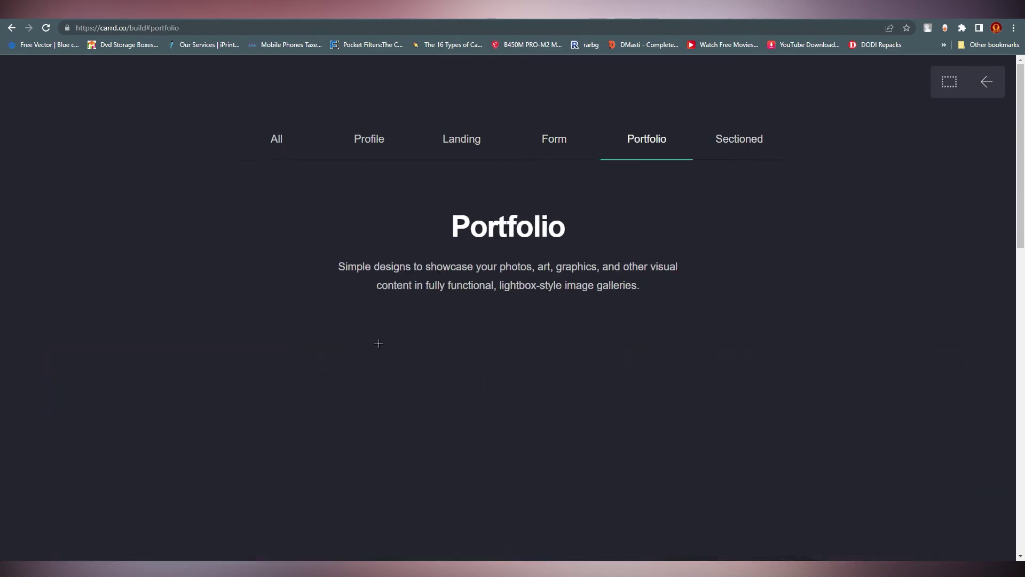
{"action": "scroll", "coordinate": [214, 331], "scroll_direction": "down", "scroll_amount": 1}
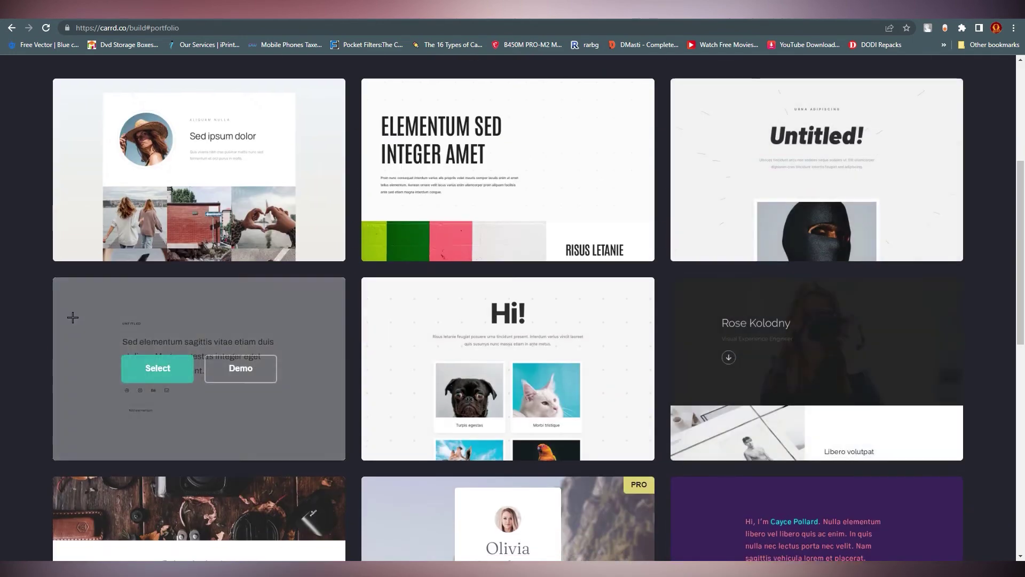
Show the Sectioned category of starting points and look through its multi-section templates.
{"action": "scroll", "coordinate": [213, 331], "scroll_direction": "up", "scroll_amount": 5}
{"action": "left_click", "coordinate": [739, 139]}
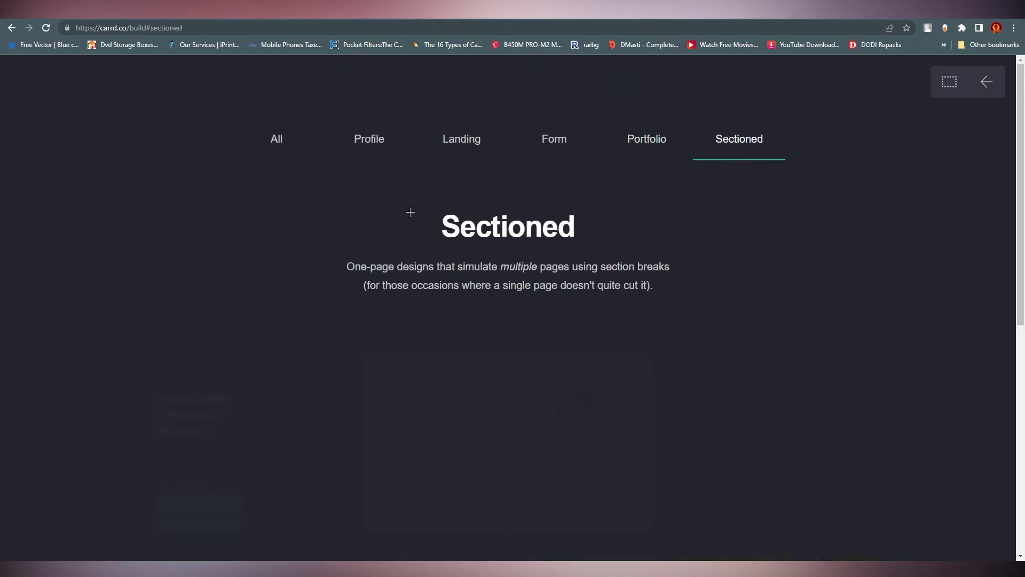
{"action": "scroll", "coordinate": [723, 286], "scroll_direction": "down", "scroll_amount": 4}
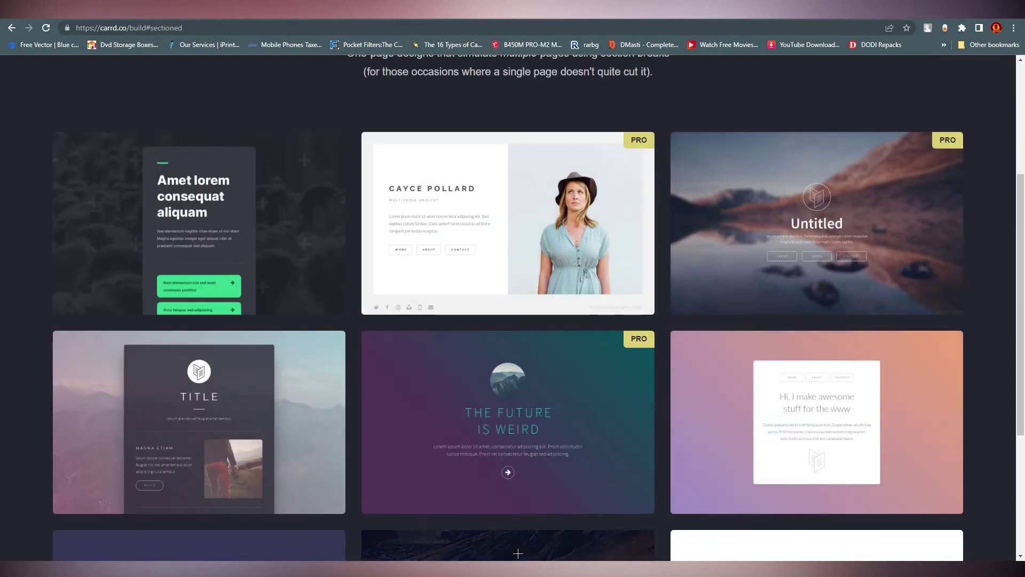
{"action": "scroll", "coordinate": [563, 542], "scroll_direction": "up", "scroll_amount": 4}
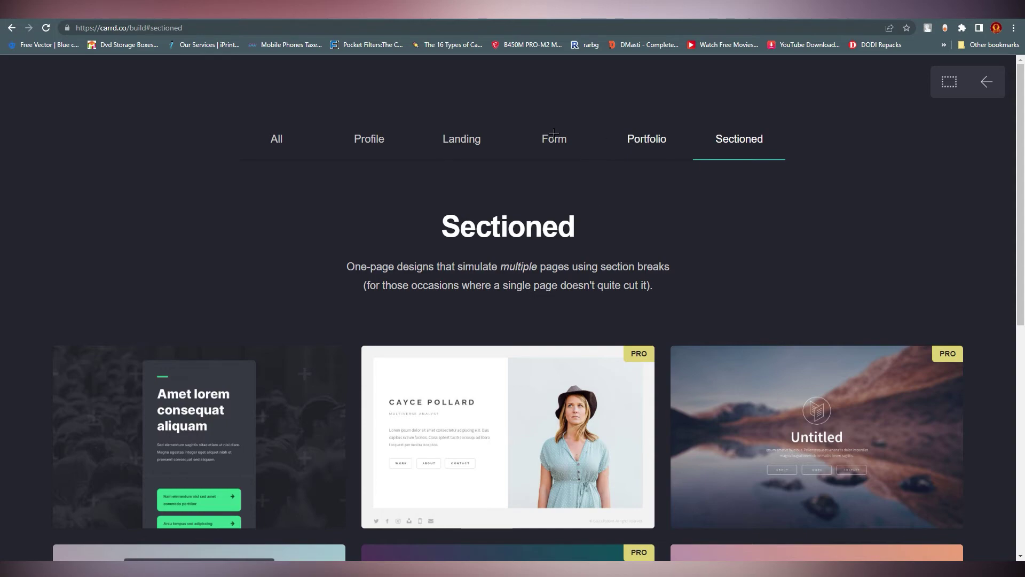
{"action": "scroll", "coordinate": [588, 465], "scroll_direction": "down", "scroll_amount": 1}
{"action": "scroll", "coordinate": [587, 466], "scroll_direction": "down", "scroll_amount": 6}
{"action": "scroll", "coordinate": [757, 299], "scroll_direction": "up", "scroll_amount": 6}
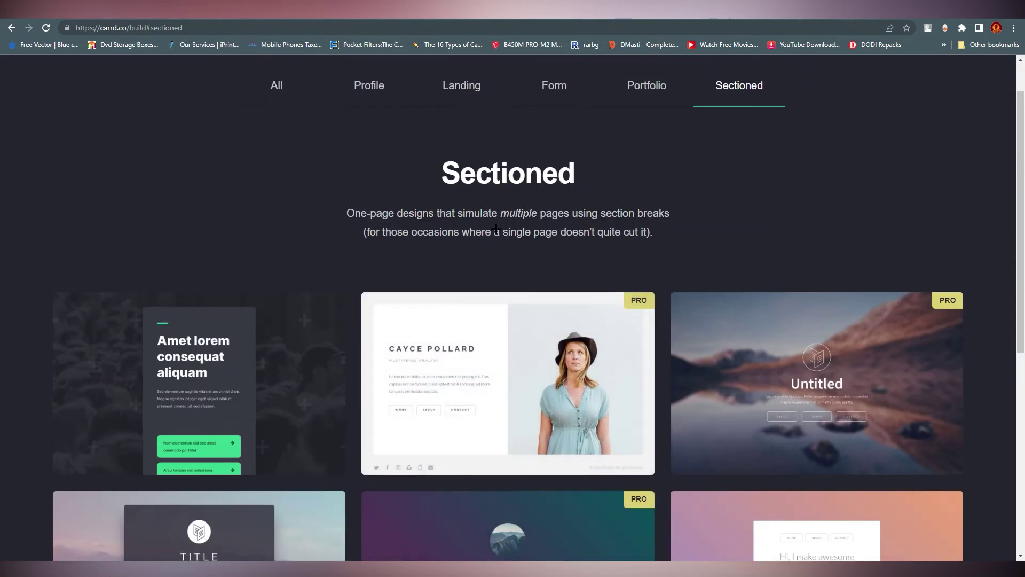
Return to the Landing category and preview the full demo page of the teal hexagon "Untitled" template, closing it when done.
{"action": "left_click", "coordinate": [454, 90]}
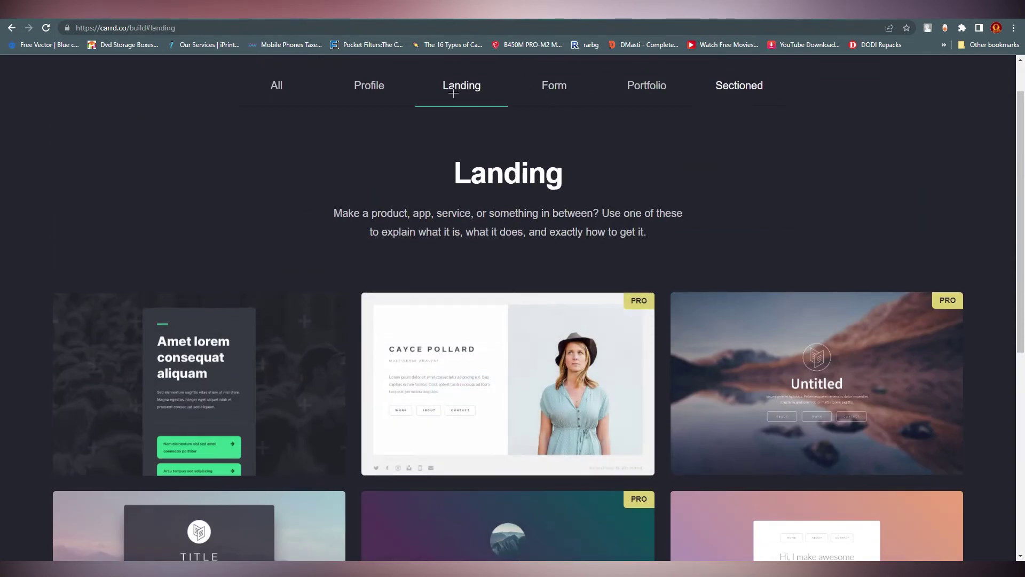
{"action": "scroll", "coordinate": [472, 334], "scroll_direction": "down", "scroll_amount": 3}
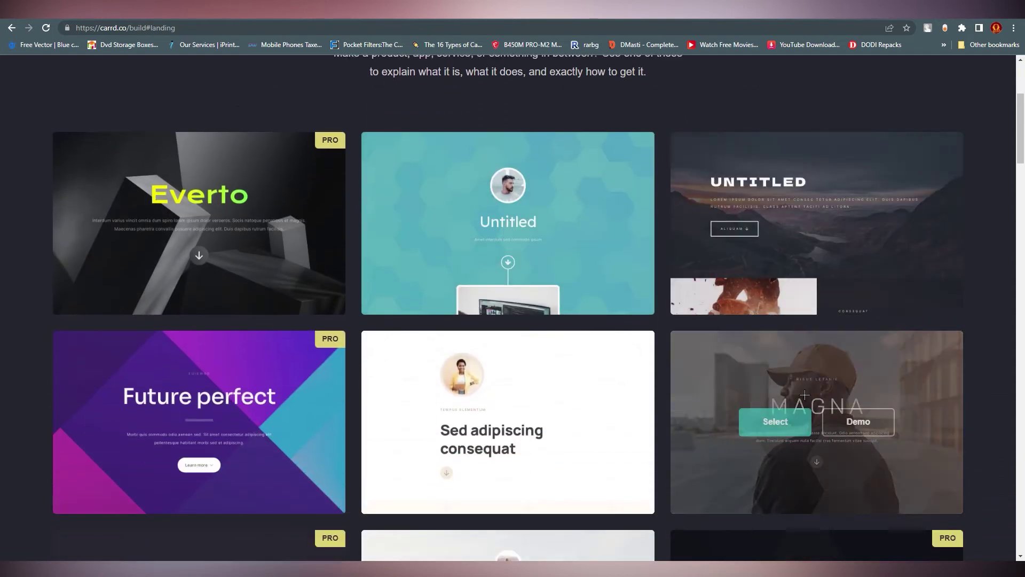
{"action": "left_click", "coordinate": [549, 237]}
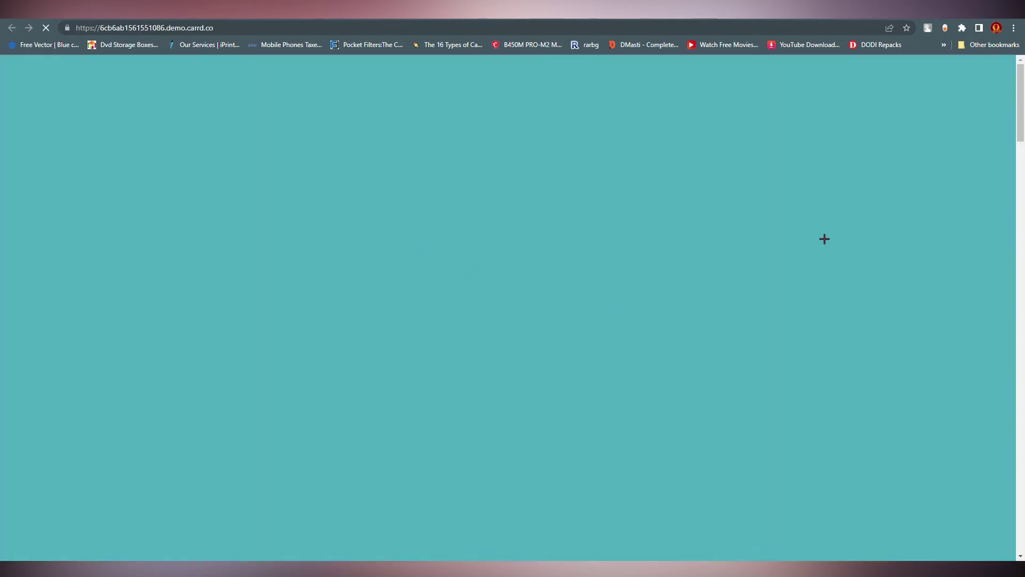
{"action": "left_click_drag", "start_coordinate": [1021, 124], "coordinate": [1021, 248]}
{"action": "scroll", "coordinate": [788, 331], "scroll_direction": "down", "scroll_amount": 14}
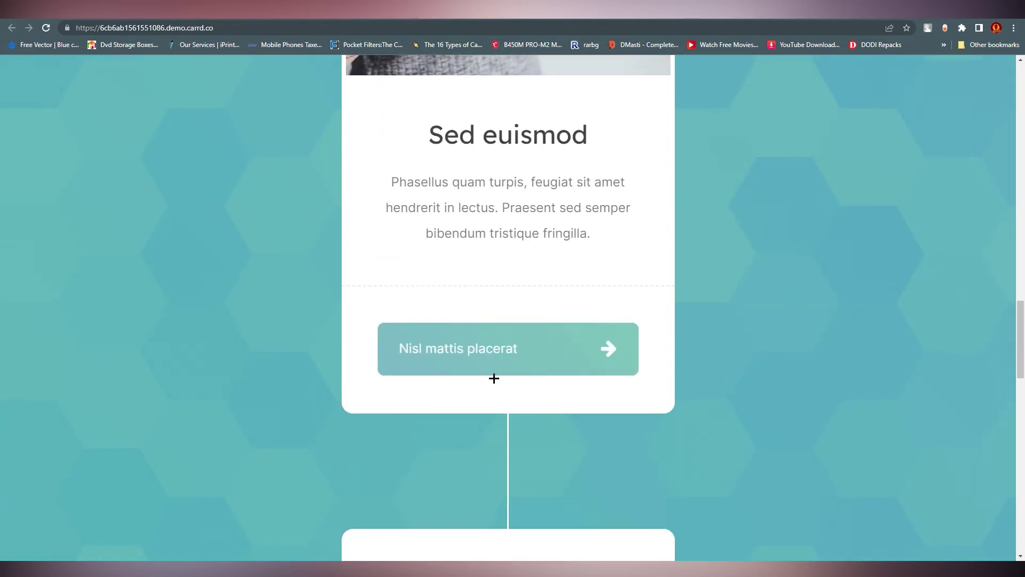
{"action": "scroll", "coordinate": [494, 378], "scroll_direction": "down", "scroll_amount": 20}
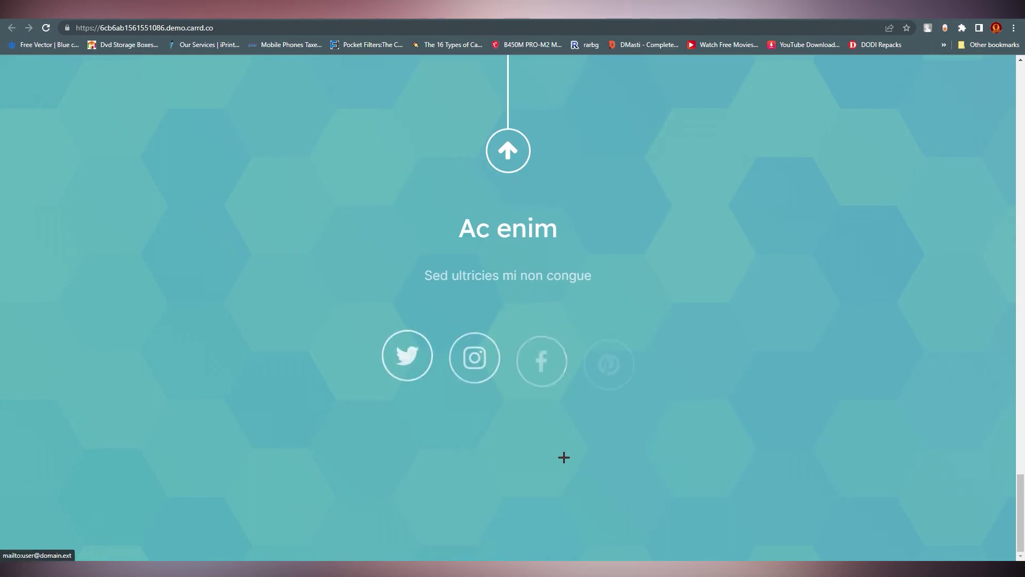
{"action": "scroll", "coordinate": [366, 327], "scroll_direction": "up", "scroll_amount": 20}
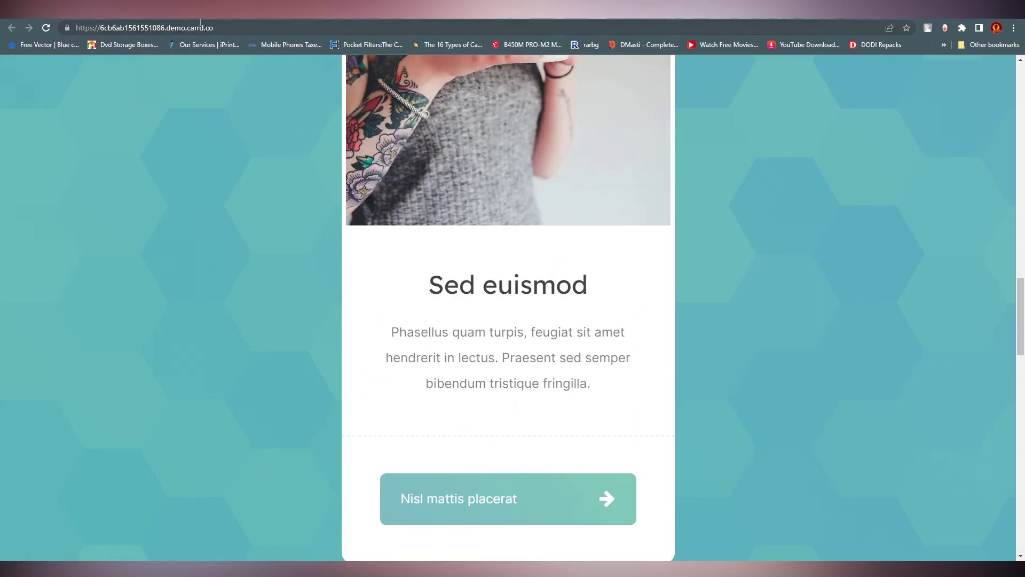
{"action": "key", "text": "ctrl+w"}
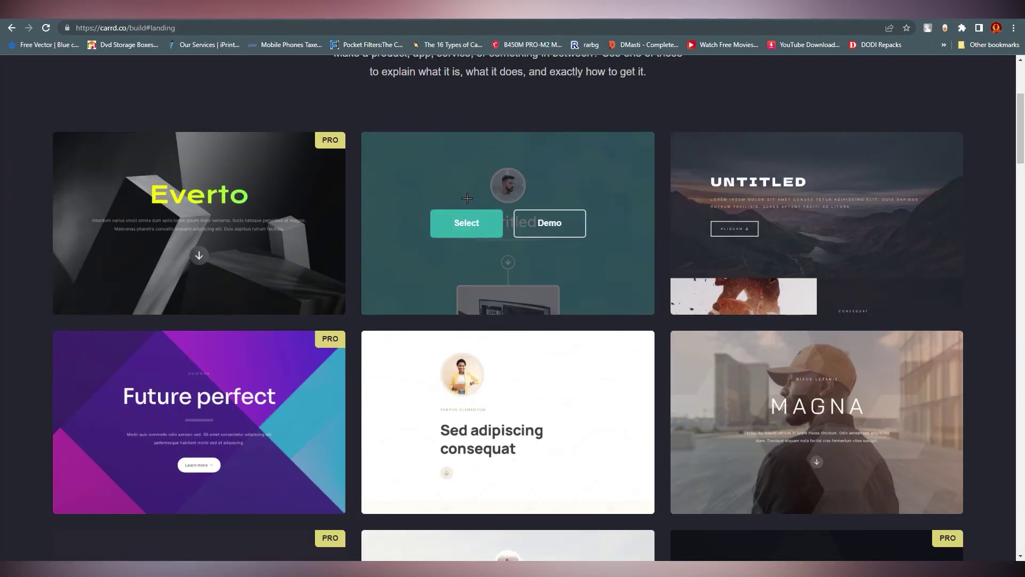
Choose the teal hexagon "Untitled" template as the starting point and look through its page sections in the editor.
{"action": "left_click", "coordinate": [478, 228]}
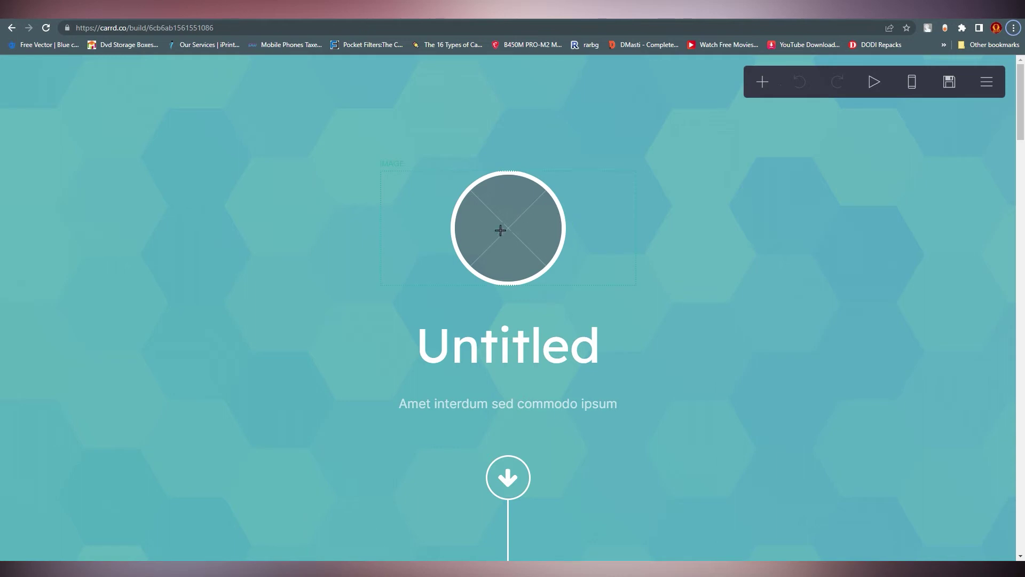
{"action": "scroll", "coordinate": [419, 274], "scroll_direction": "down", "scroll_amount": 2}
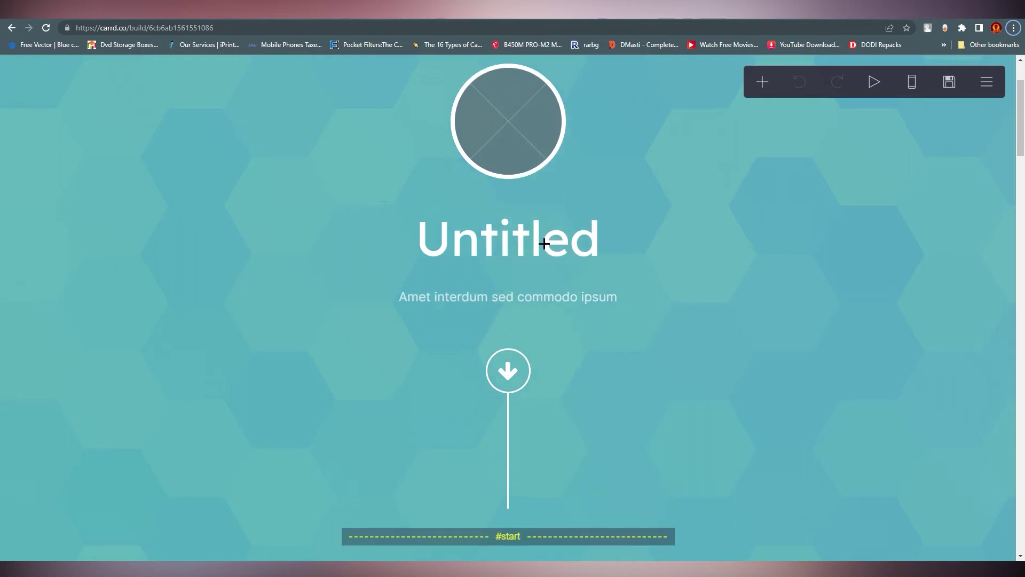
{"action": "scroll", "coordinate": [469, 253], "scroll_direction": "down", "scroll_amount": 7}
{"action": "scroll", "coordinate": [470, 198], "scroll_direction": "down", "scroll_amount": 11}
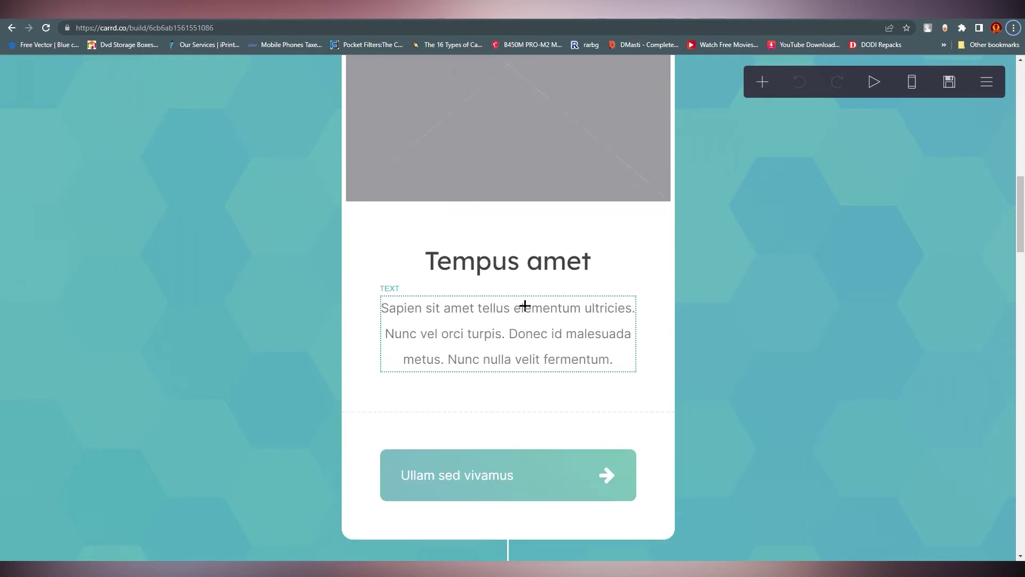
{"action": "scroll", "coordinate": [588, 403], "scroll_direction": "up", "scroll_amount": 7}
{"action": "scroll", "coordinate": [367, 313], "scroll_direction": "up", "scroll_amount": 10}
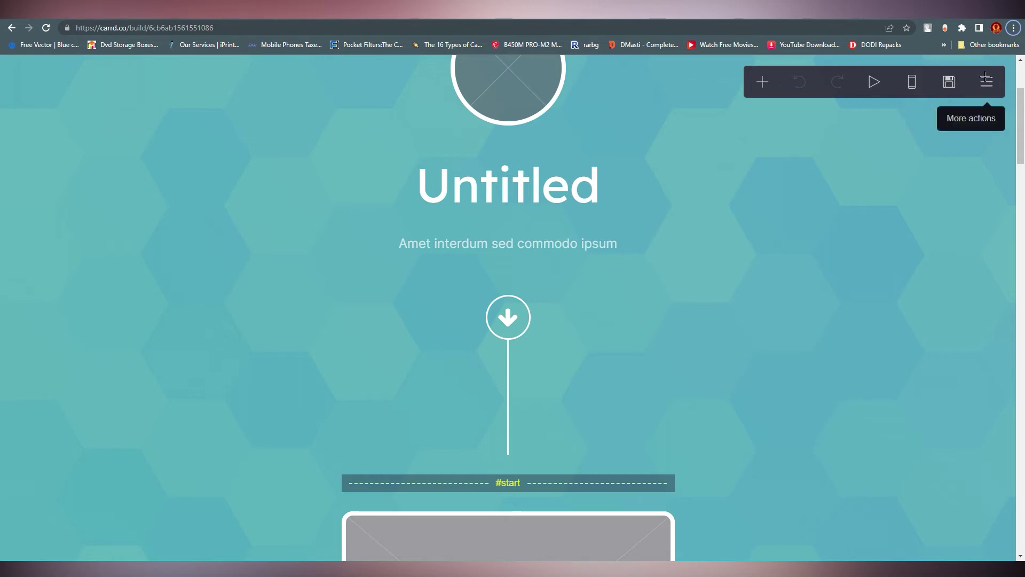
Add a Buttons element to the page and select it below the social icons.
{"action": "left_click", "coordinate": [763, 81]}
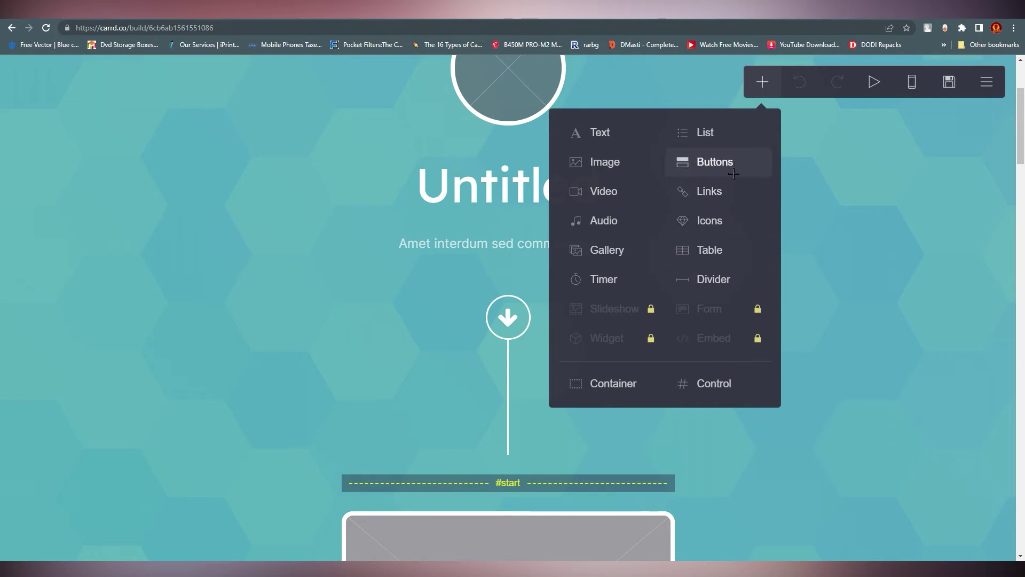
{"action": "left_click", "coordinate": [713, 163]}
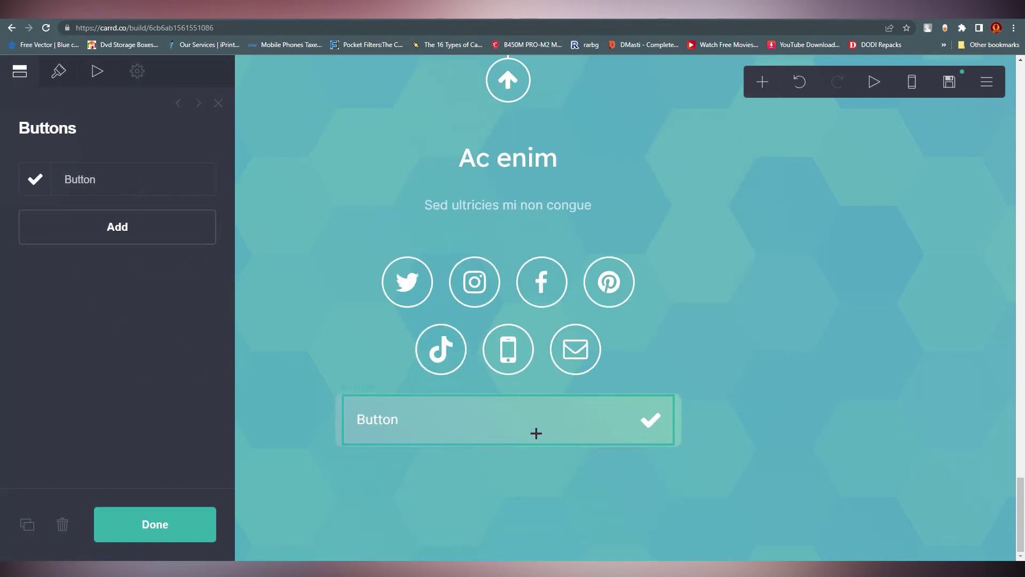
{"action": "left_click", "coordinate": [462, 426]}
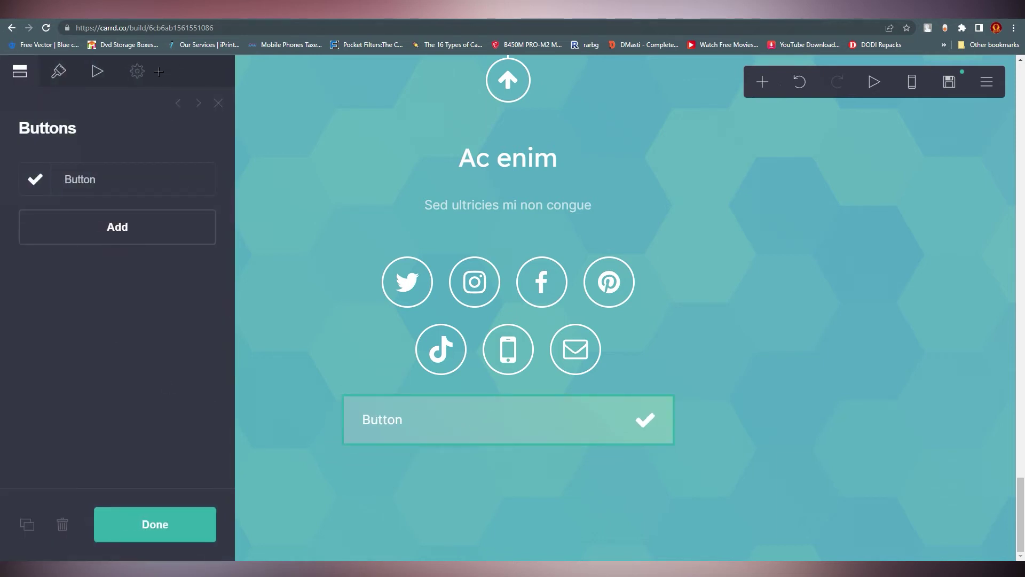
Review the new button's appearance settings, trying the Outline style and returning it to Solid.
{"action": "left_click", "coordinate": [59, 71]}
{"action": "scroll", "coordinate": [97, 424], "scroll_direction": "down", "scroll_amount": 4}
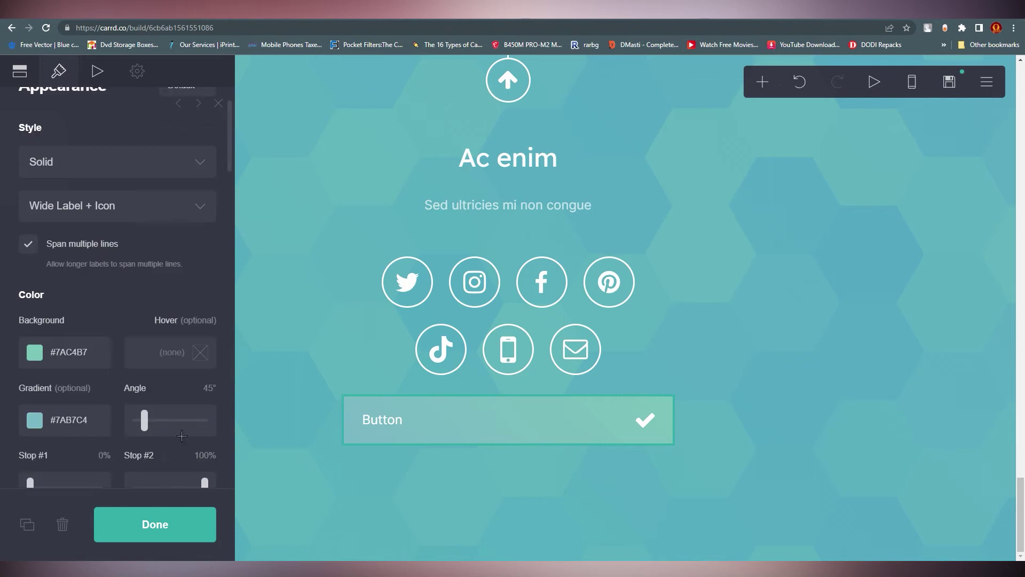
{"action": "scroll", "coordinate": [104, 286], "scroll_direction": "up", "scroll_amount": 3}
{"action": "left_click", "coordinate": [190, 161]}
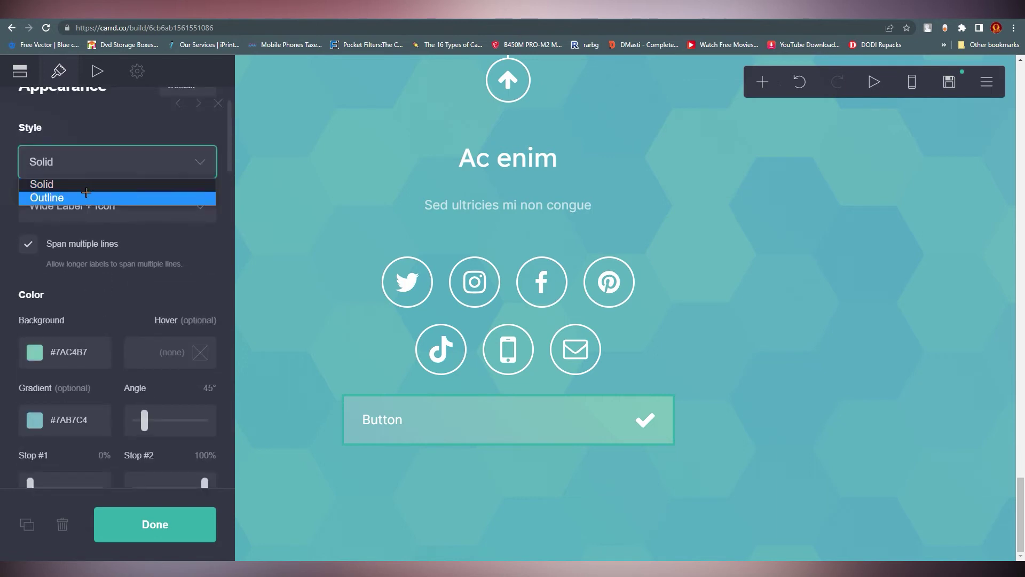
{"action": "left_click", "coordinate": [133, 196]}
{"action": "left_click", "coordinate": [133, 161]}
{"action": "left_click", "coordinate": [134, 180]}
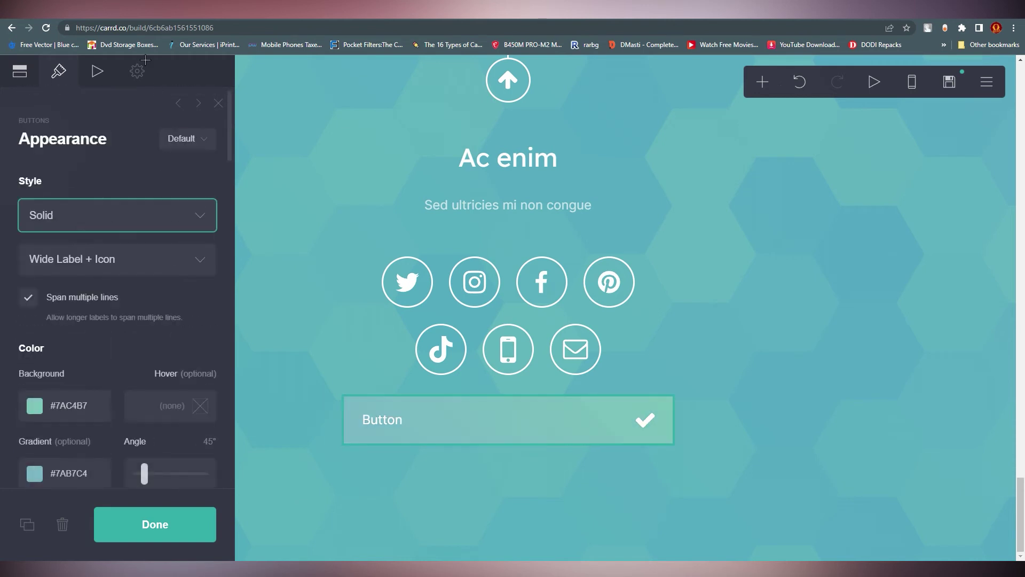
Set the button's On Visible animation to Fade Right and close its settings.
{"action": "left_click", "coordinate": [104, 69]}
{"action": "left_click", "coordinate": [128, 256]}
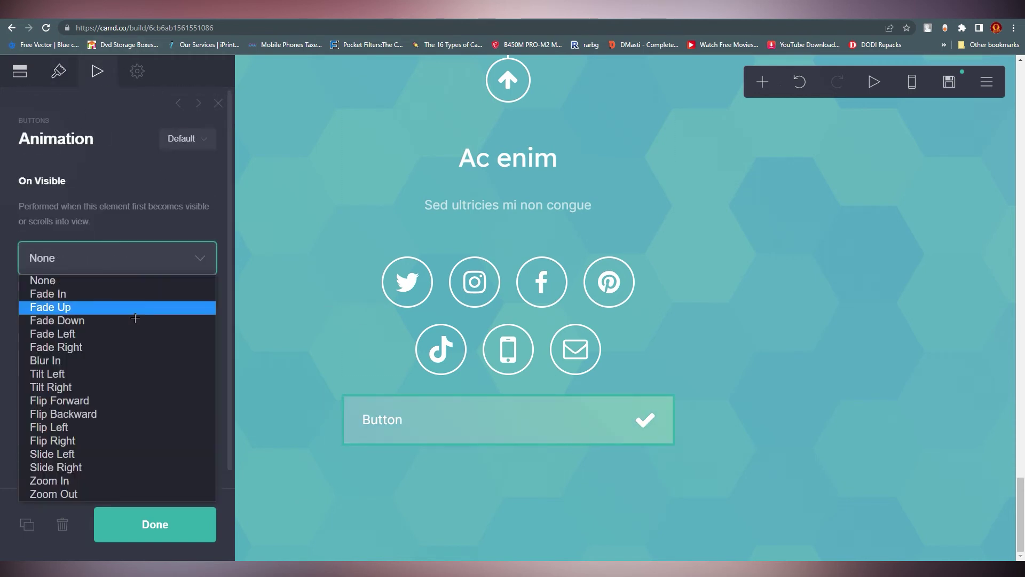
{"action": "left_click", "coordinate": [64, 348]}
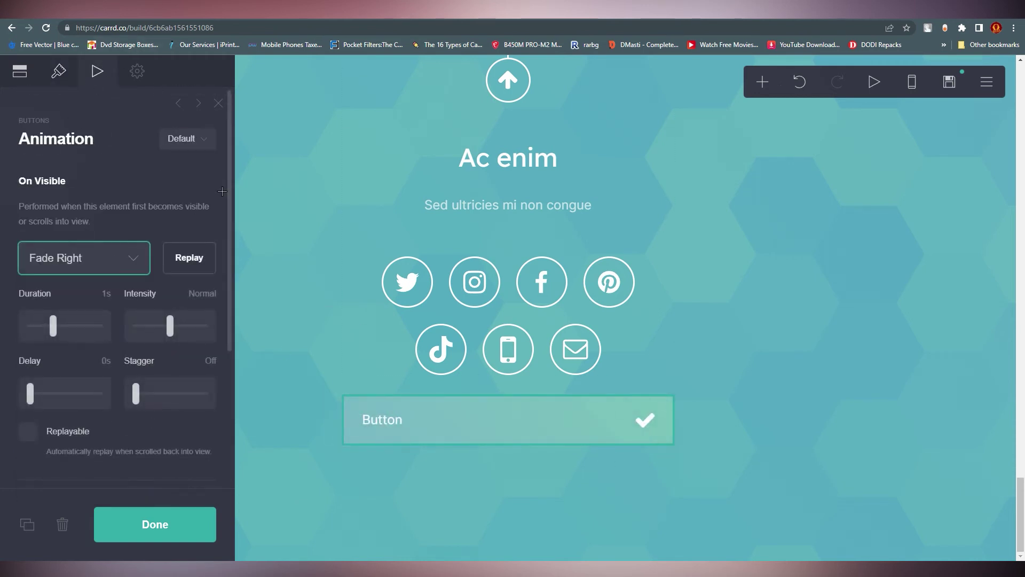
{"action": "left_click", "coordinate": [19, 71]}
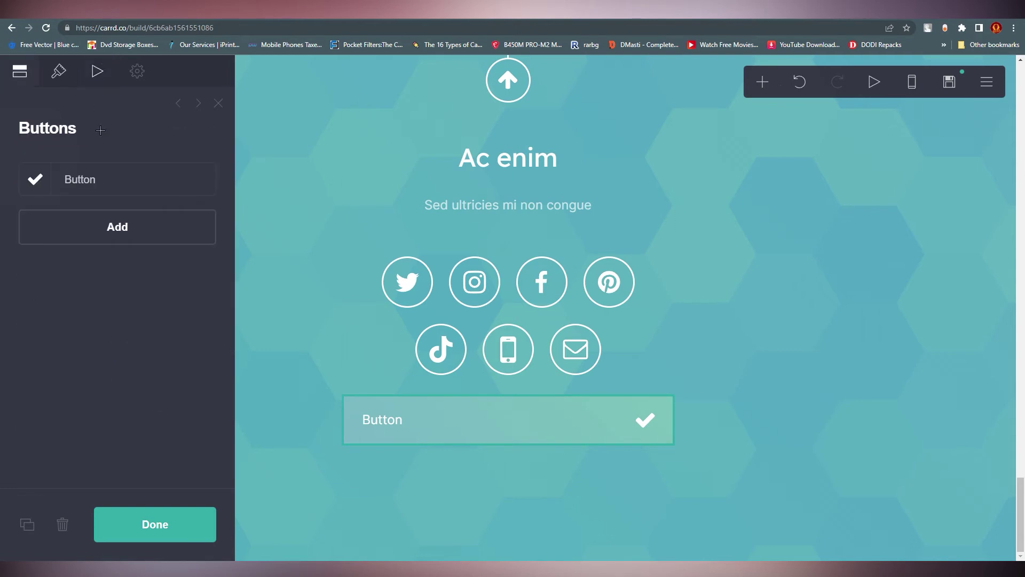
{"action": "left_click", "coordinate": [221, 100]}
Open the settings of the circular image above the page title and review its upload, alt text, link URL and options.
{"action": "scroll", "coordinate": [569, 191], "scroll_direction": "down", "scroll_amount": 15}
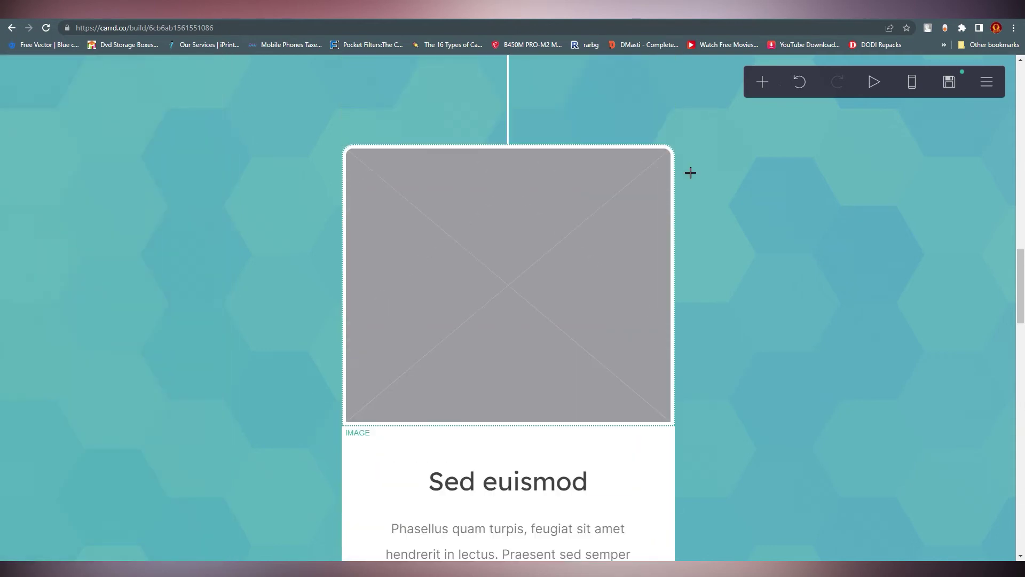
{"action": "scroll", "coordinate": [594, 188], "scroll_direction": "up", "scroll_amount": 15}
{"action": "left_click", "coordinate": [522, 240]}
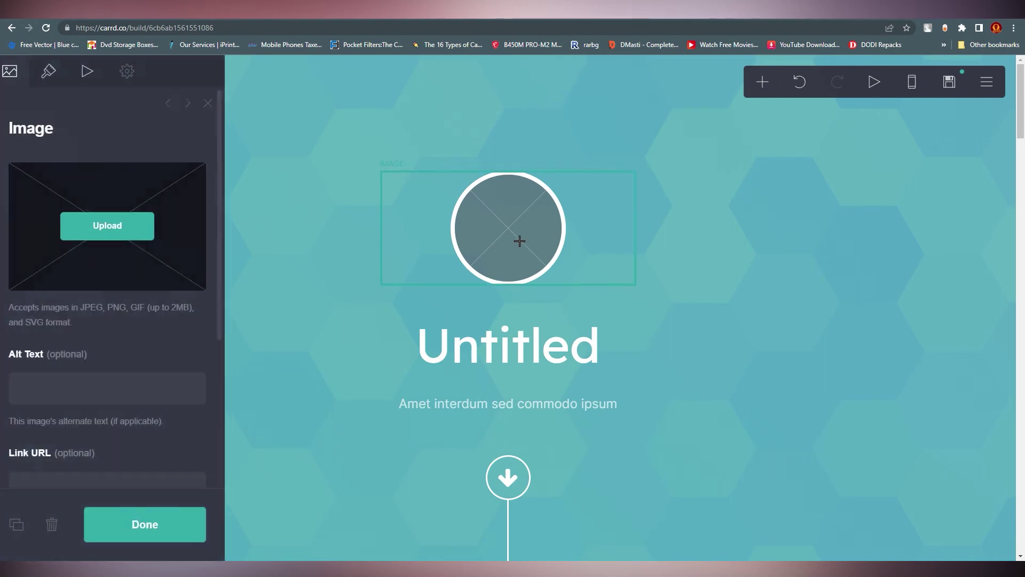
{"action": "scroll", "coordinate": [146, 421], "scroll_direction": "down", "scroll_amount": 3}
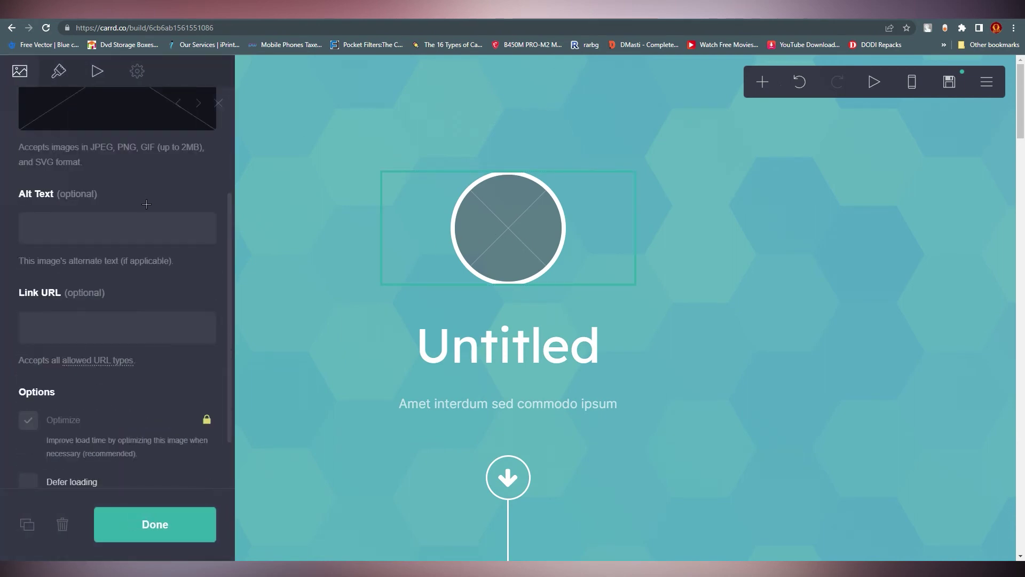
{"action": "scroll", "coordinate": [175, 243], "scroll_direction": "up", "scroll_amount": 3}
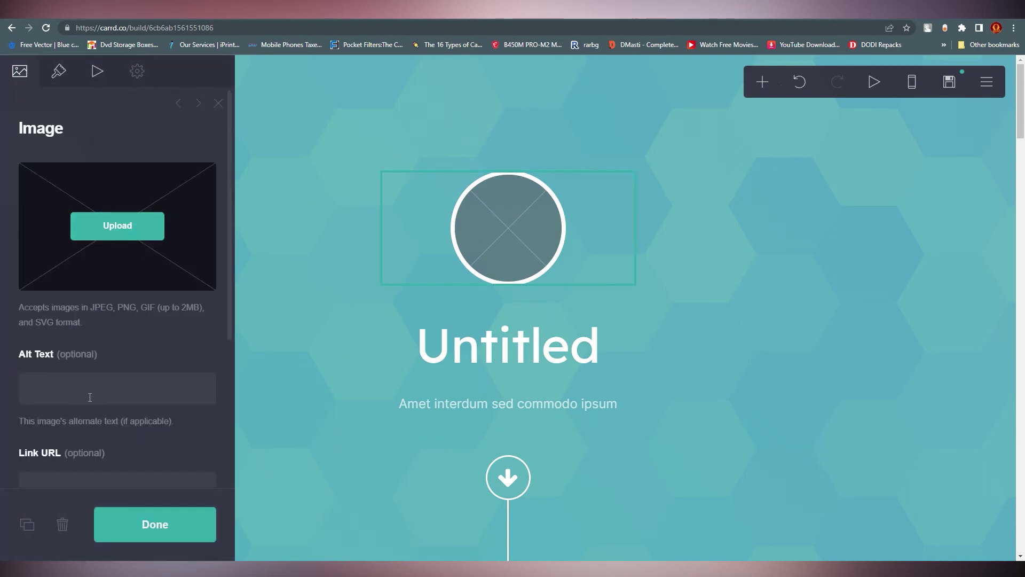
{"action": "scroll", "coordinate": [134, 267], "scroll_direction": "down", "scroll_amount": 1}
{"action": "scroll", "coordinate": [107, 385], "scroll_direction": "down", "scroll_amount": 2}
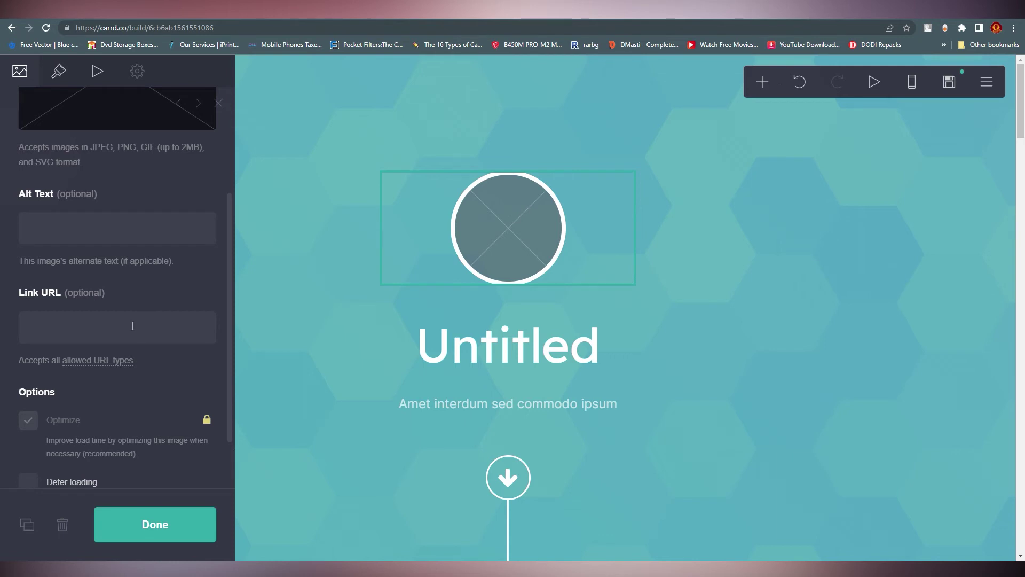
{"action": "scroll", "coordinate": [90, 359], "scroll_direction": "up", "scroll_amount": 3}
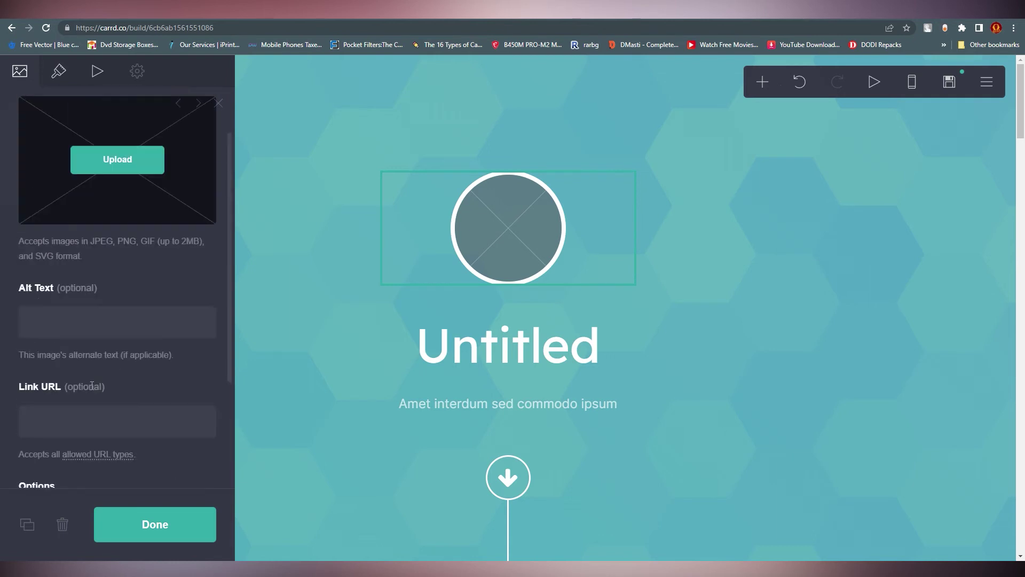
Examine the circular image's appearance settings, including its width, height, shape choices and border.
{"action": "left_click", "coordinate": [60, 73]}
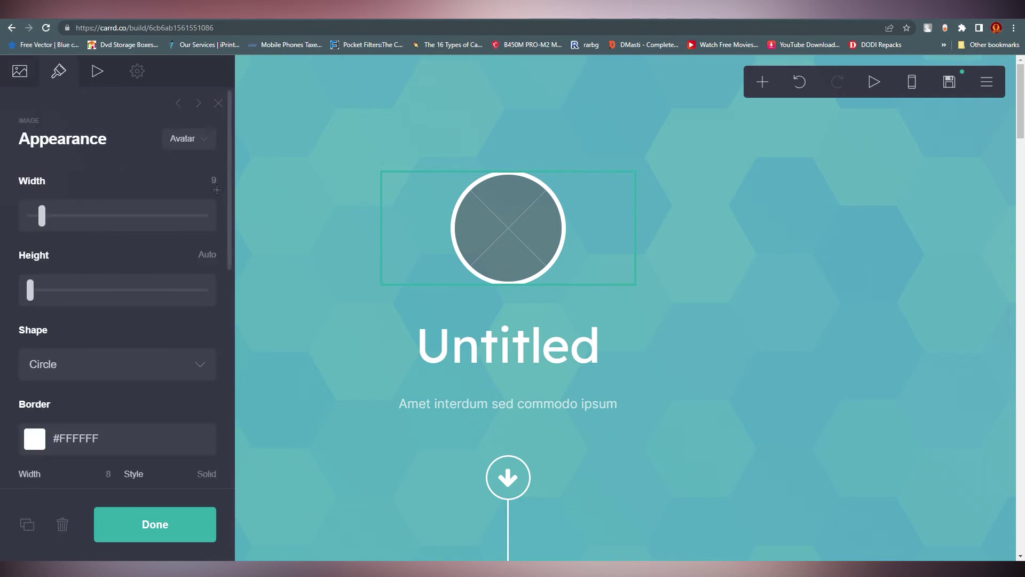
{"action": "scroll", "coordinate": [107, 242], "scroll_direction": "down", "scroll_amount": 1}
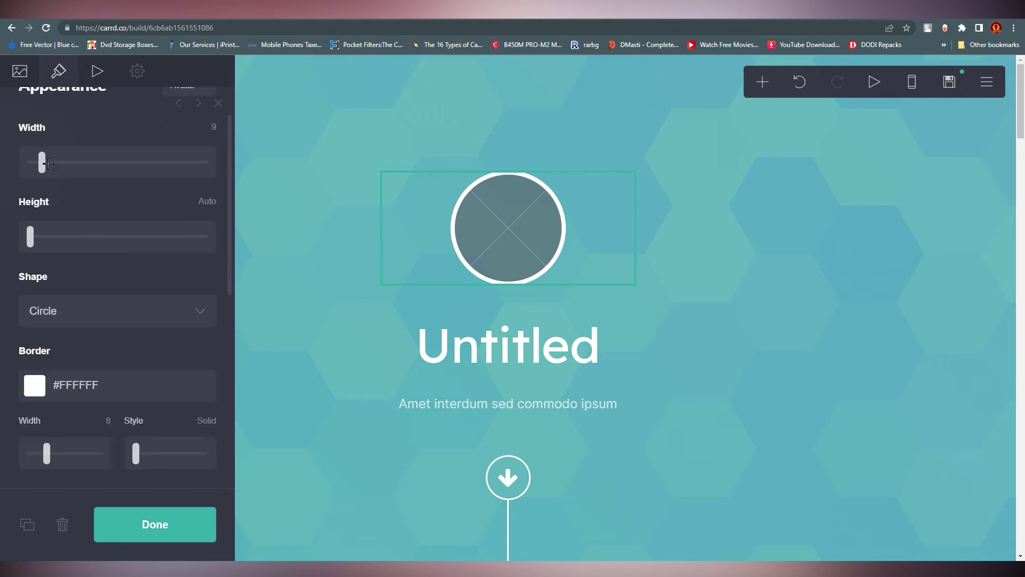
{"action": "left_click", "coordinate": [156, 319]}
{"action": "left_click", "coordinate": [122, 275]}
{"action": "scroll", "coordinate": [75, 355], "scroll_direction": "down", "scroll_amount": 1}
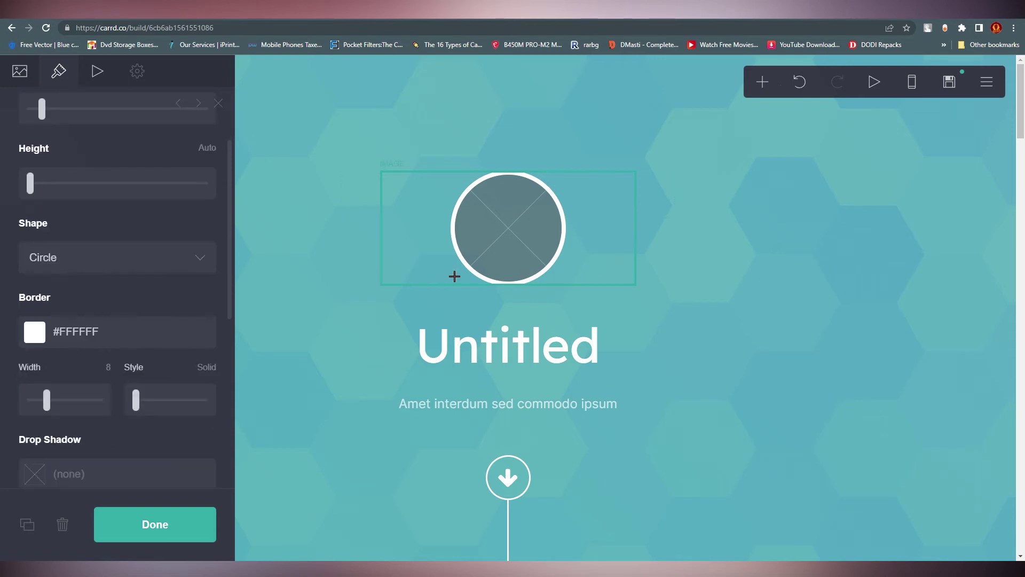
Review the circular image's animation settings and its element ID, classes, attributes and visibility options.
{"action": "scroll", "coordinate": [121, 339], "scroll_direction": "up", "scroll_amount": 2}
{"action": "left_click", "coordinate": [97, 71]}
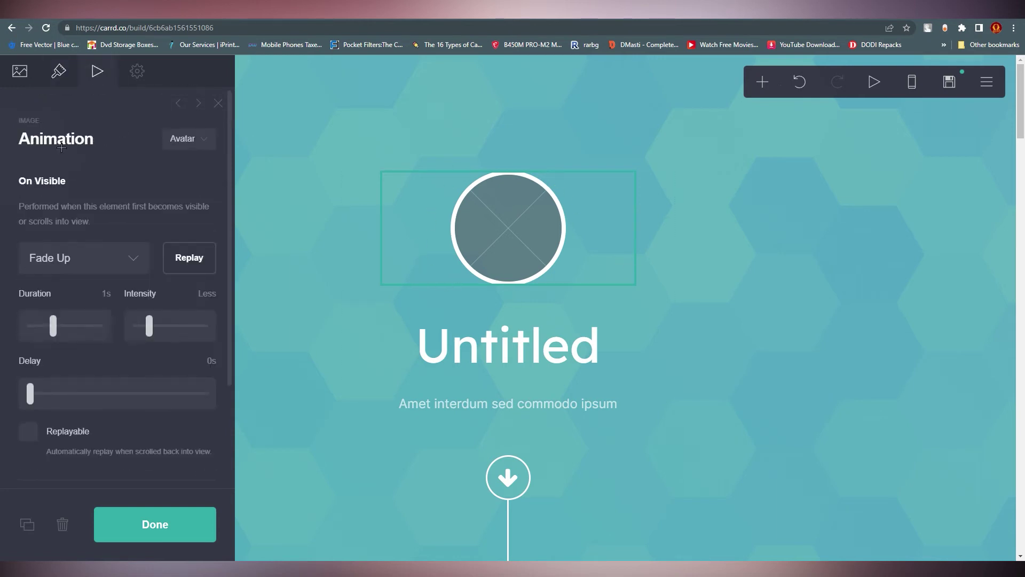
{"action": "left_click", "coordinate": [137, 71]}
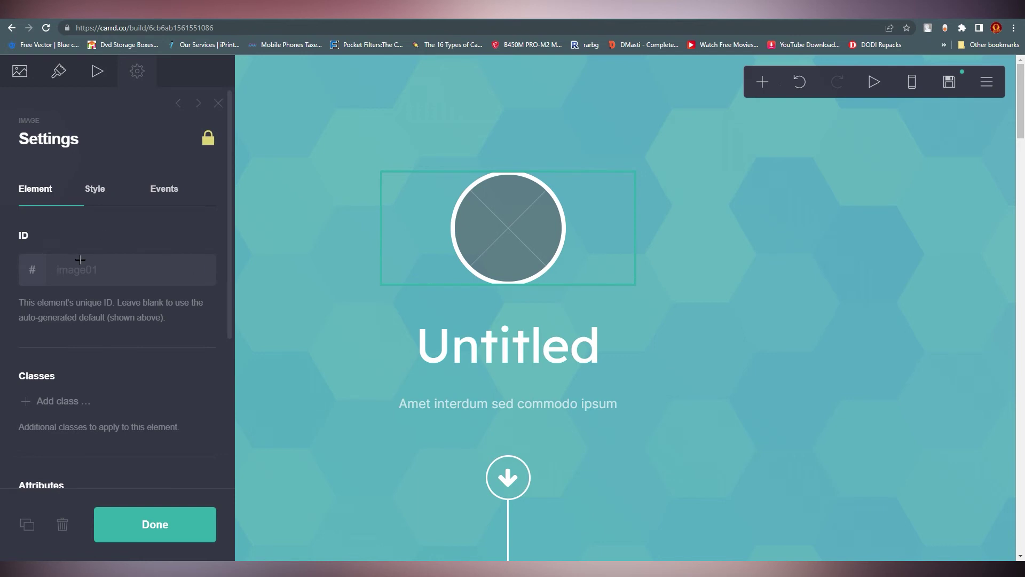
{"action": "scroll", "coordinate": [80, 260], "scroll_direction": "down", "scroll_amount": 4}
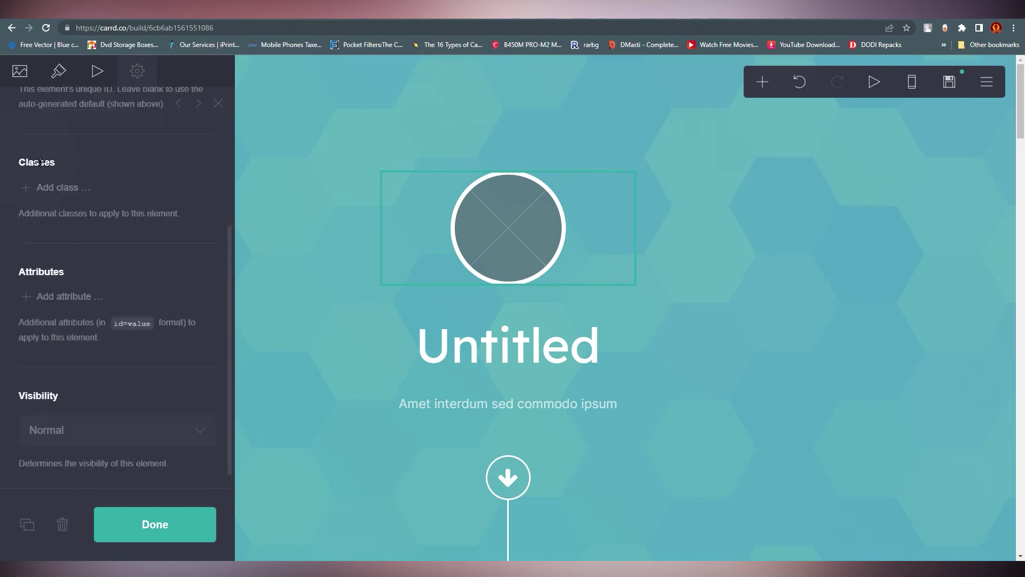
{"action": "scroll", "coordinate": [132, 362], "scroll_direction": "up", "scroll_amount": 4}
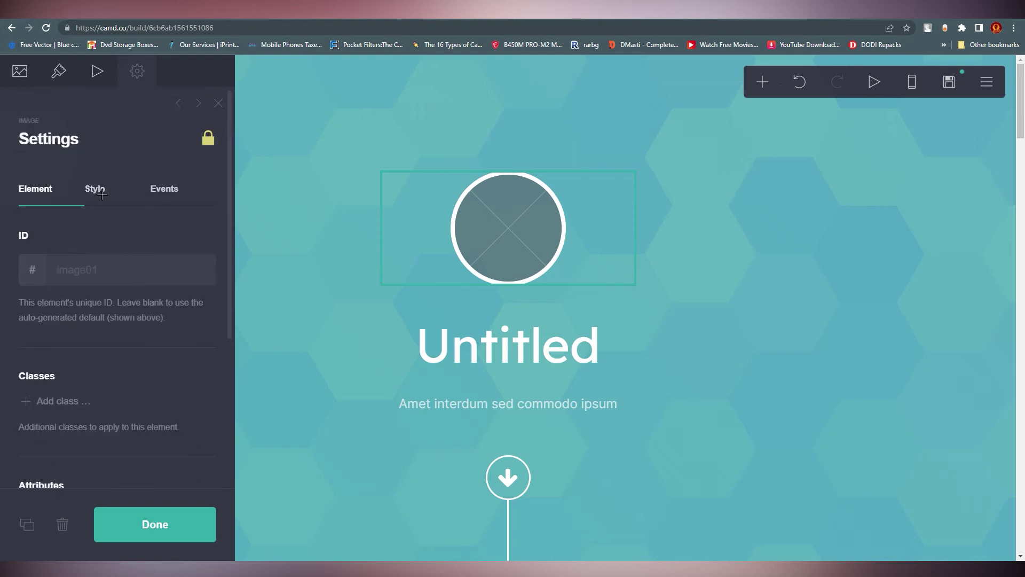
Look through the circular image's Style and Events settings and return to its upload options.
{"action": "left_click", "coordinate": [95, 188]}
{"action": "left_click", "coordinate": [151, 184]}
{"action": "left_click", "coordinate": [27, 178]}
{"action": "left_click", "coordinate": [35, 77]}
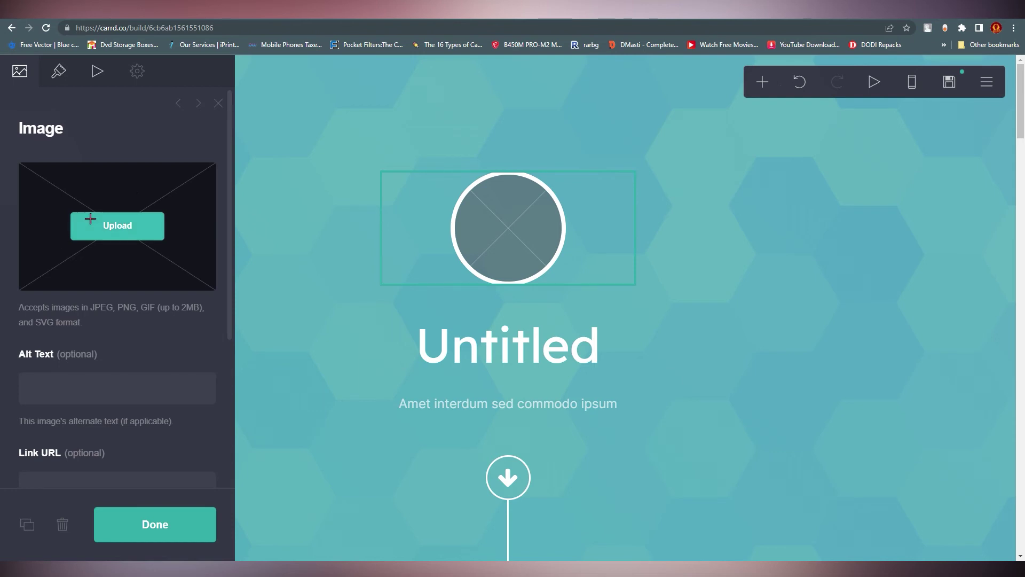
{"action": "left_click", "coordinate": [128, 86]}
{"action": "left_click", "coordinate": [164, 188]}
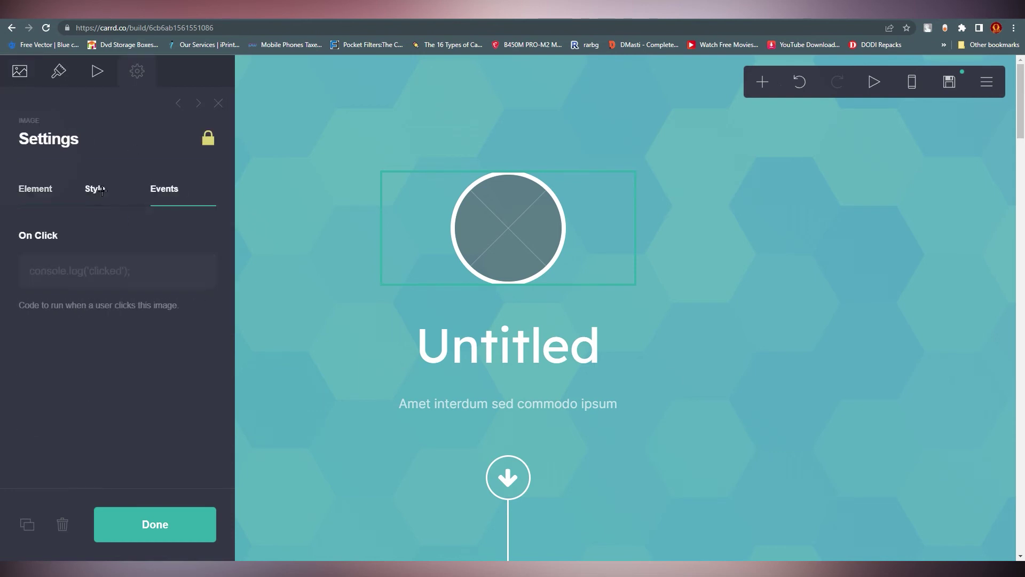
{"action": "left_click", "coordinate": [36, 188]}
{"action": "left_click", "coordinate": [19, 78]}
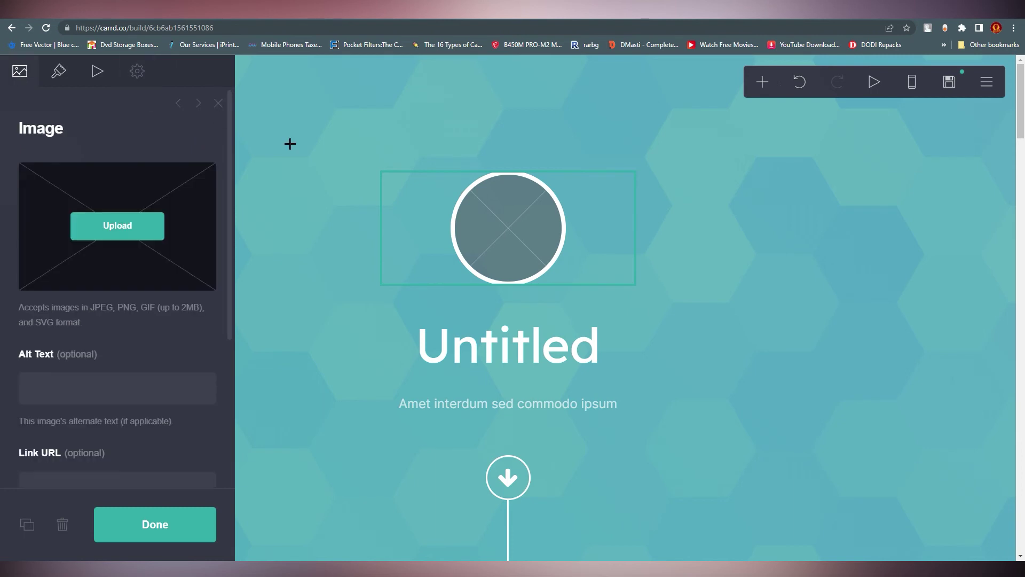
Open the page background settings and set the first gradient stop to dark teal #1A4045.
{"action": "left_click", "coordinate": [320, 199]}
{"action": "left_click", "coordinate": [296, 160]}
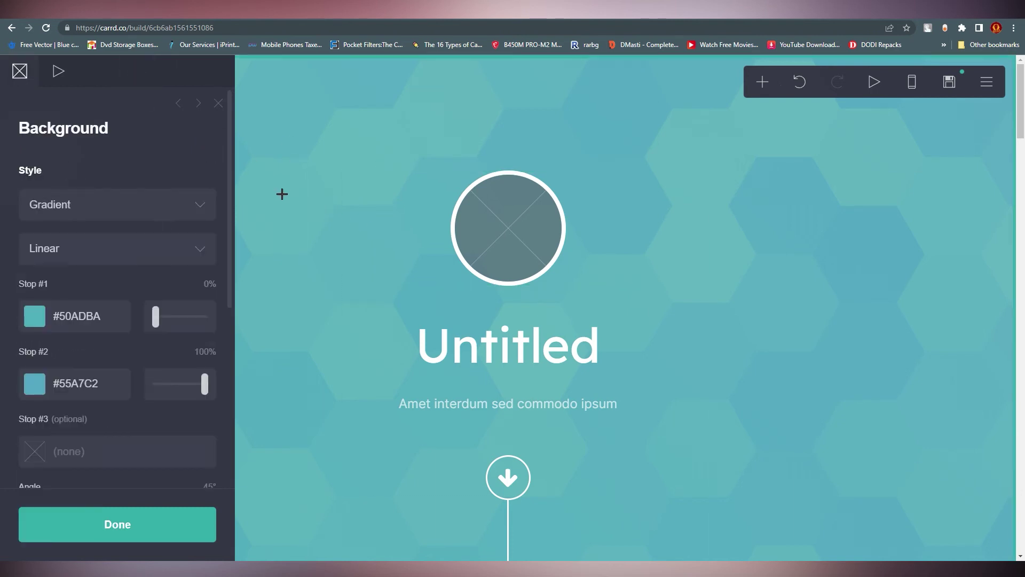
{"action": "left_click", "coordinate": [265, 174]}
{"action": "left_click", "coordinate": [98, 176]}
{"action": "scroll", "coordinate": [125, 304], "scroll_direction": "down", "scroll_amount": 2}
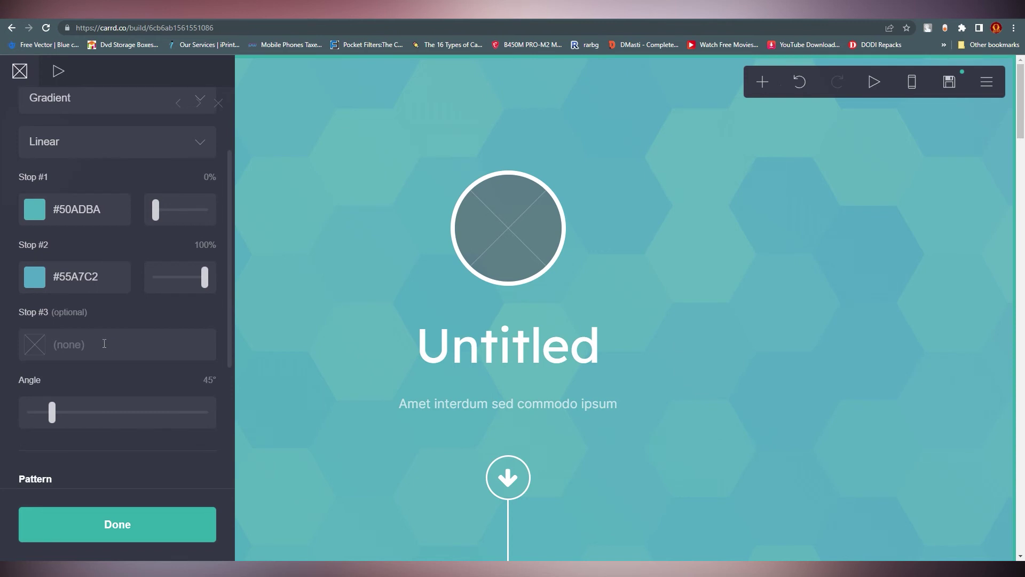
{"action": "left_click", "coordinate": [50, 212]}
{"action": "mouse_move", "coordinate": [62, 261]}
{"action": "left_mouse_down"}
{"action": "mouse_move", "coordinate": [105, 238]}
{"action": "mouse_move", "coordinate": [75, 288]}
{"action": "mouse_move", "coordinate": [64, 244]}
{"action": "mouse_move", "coordinate": [148, 351]}
{"action": "left_mouse_up"}
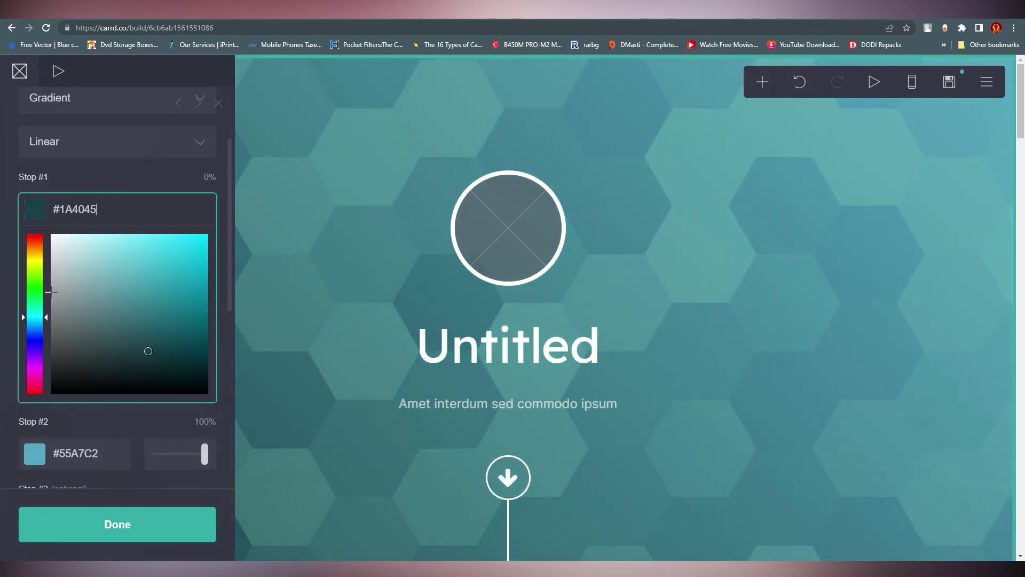
Set the background's second gradient stop to the tan colour #B39254.
{"action": "left_click", "coordinate": [152, 179]}
{"action": "left_click", "coordinate": [80, 275]}
{"action": "mouse_move", "coordinate": [107, 311]}
{"action": "left_mouse_down"}
{"action": "mouse_move", "coordinate": [158, 305]}
{"action": "mouse_move", "coordinate": [216, 331]}
{"action": "mouse_move", "coordinate": [216, 346]}
{"action": "left_mouse_up"}
{"action": "left_click", "coordinate": [34, 354]}
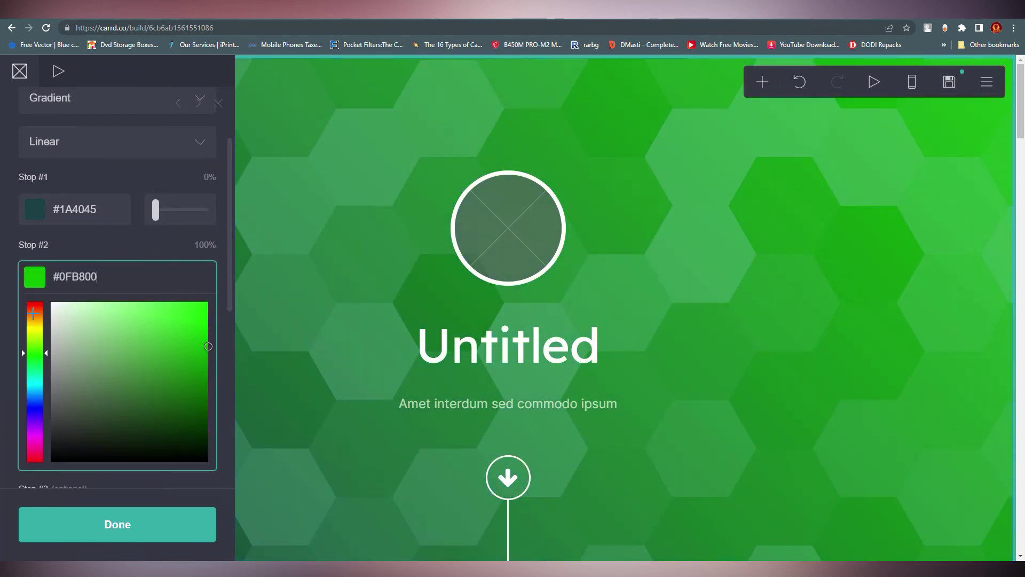
{"action": "left_click_drag", "start_coordinate": [33, 313], "coordinate": [33, 320]}
{"action": "scroll", "coordinate": [173, 140], "scroll_direction": "down", "scroll_amount": 4}
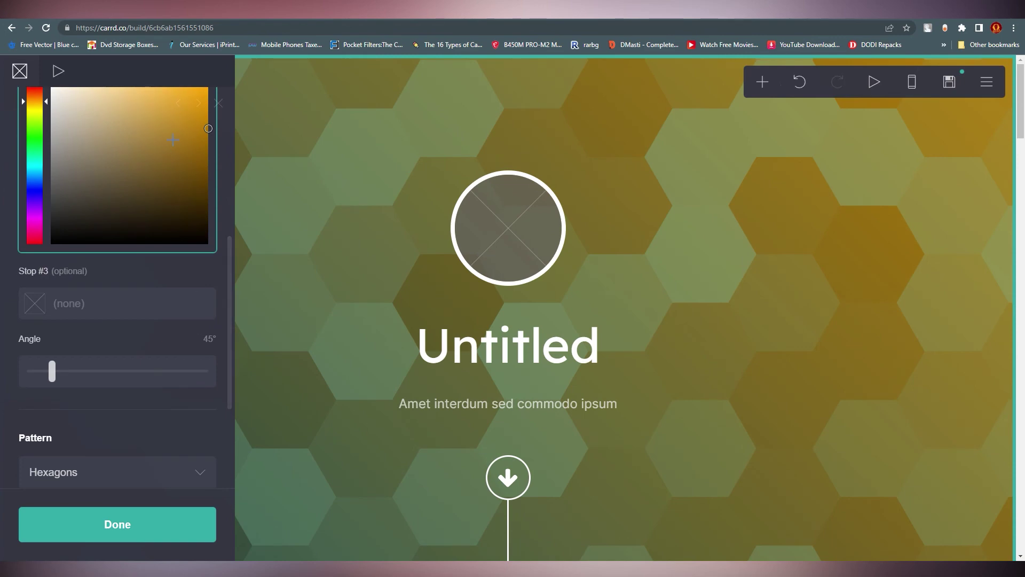
{"action": "scroll", "coordinate": [173, 140], "scroll_direction": "up", "scroll_amount": 4}
{"action": "mouse_move", "coordinate": [160, 301]}
{"action": "left_mouse_down"}
{"action": "mouse_move", "coordinate": [135, 320]}
{"action": "mouse_move", "coordinate": [130, 311]}
{"action": "mouse_move", "coordinate": [134, 349]}
{"action": "left_mouse_up"}
Apply the Heartbeat (Animated) background pattern and set the gradient angle to 41°.
{"action": "scroll", "coordinate": [227, 344], "scroll_direction": "down", "scroll_amount": 4}
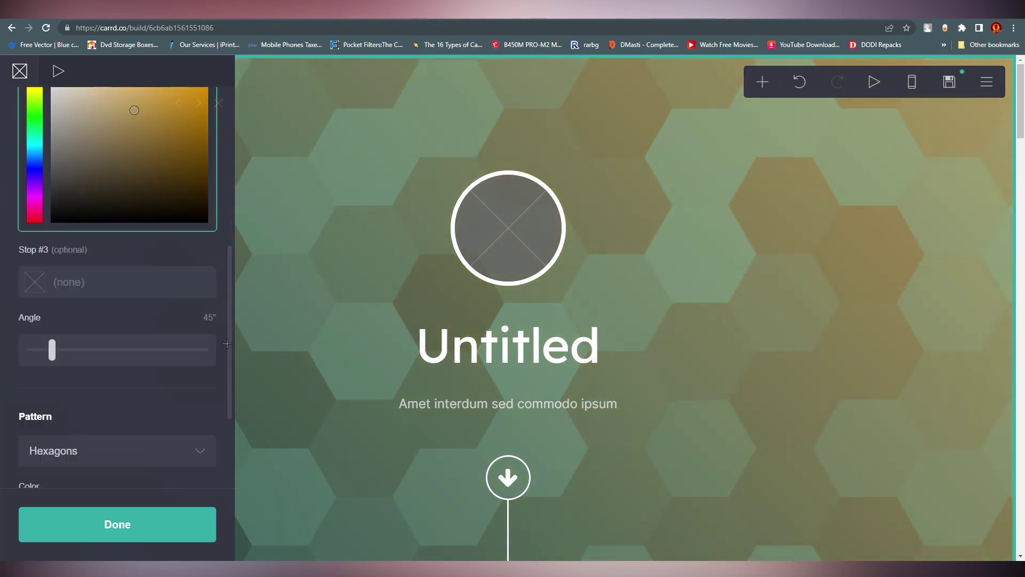
{"action": "scroll", "coordinate": [168, 402], "scroll_direction": "down", "scroll_amount": 6}
{"action": "left_click", "coordinate": [105, 195]}
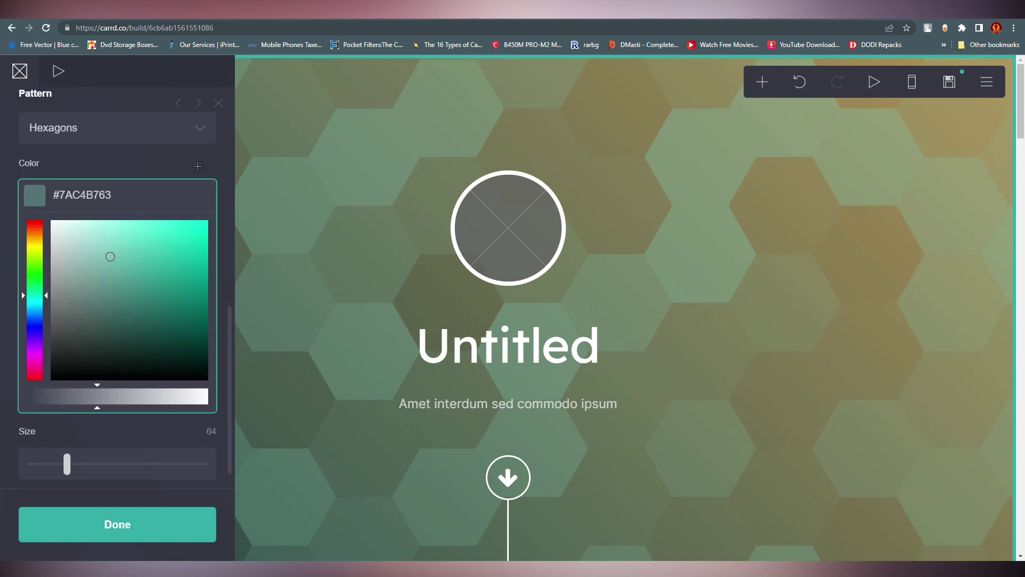
{"action": "left_click", "coordinate": [133, 131]}
{"action": "left_click", "coordinate": [136, 238]}
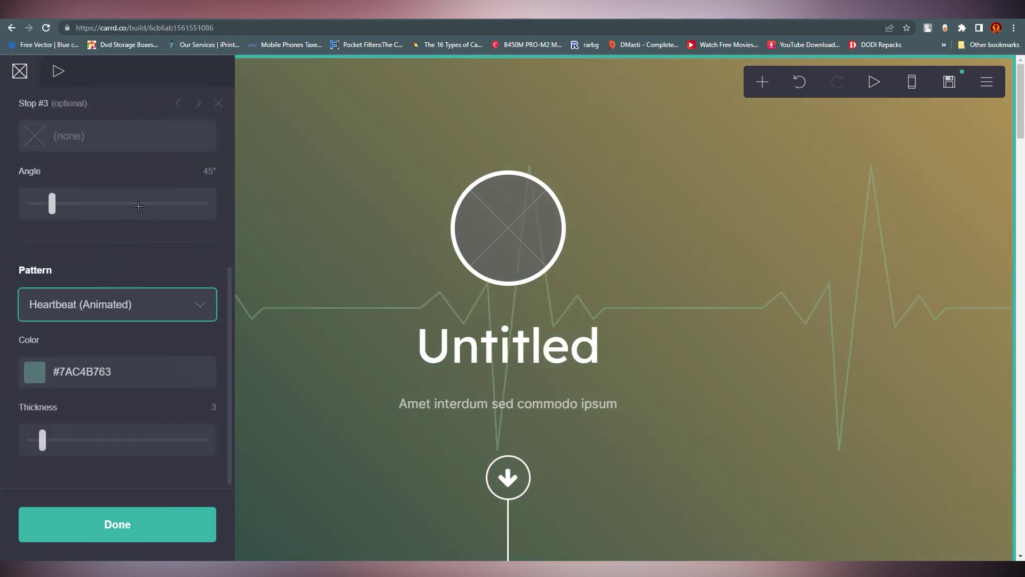
{"action": "left_click_drag", "start_coordinate": [138, 206], "coordinate": [49, 204]}
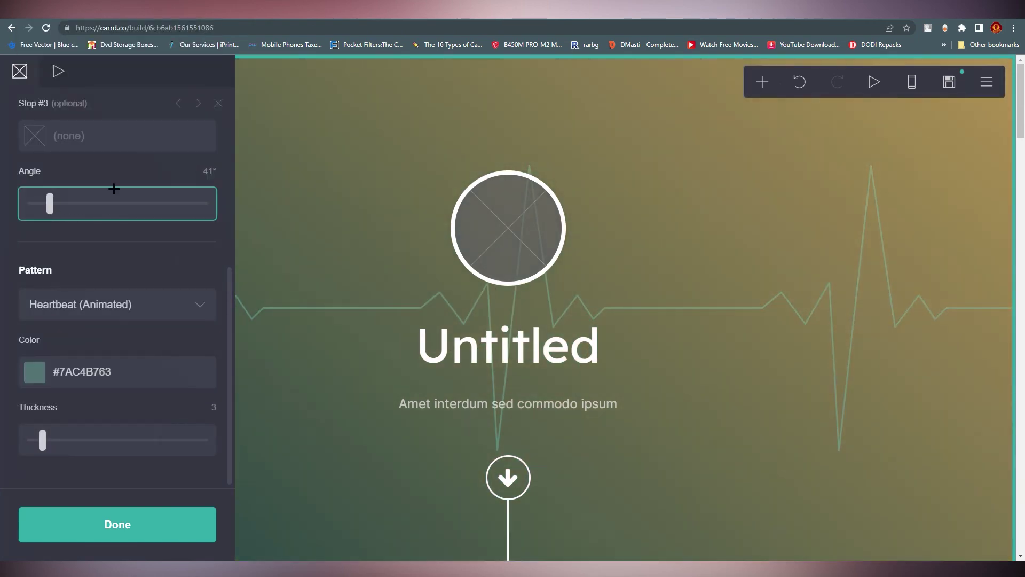
Try the Heartbeat and Grid (Square) patterns on the page background.
{"action": "left_click", "coordinate": [120, 302]}
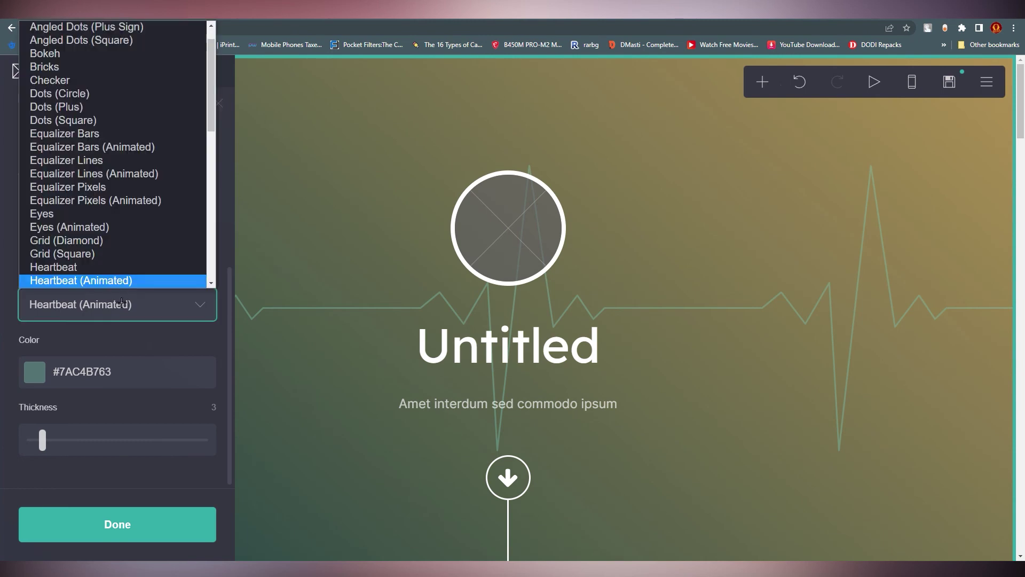
{"action": "left_click", "coordinate": [97, 266]}
{"action": "left_click", "coordinate": [104, 291]}
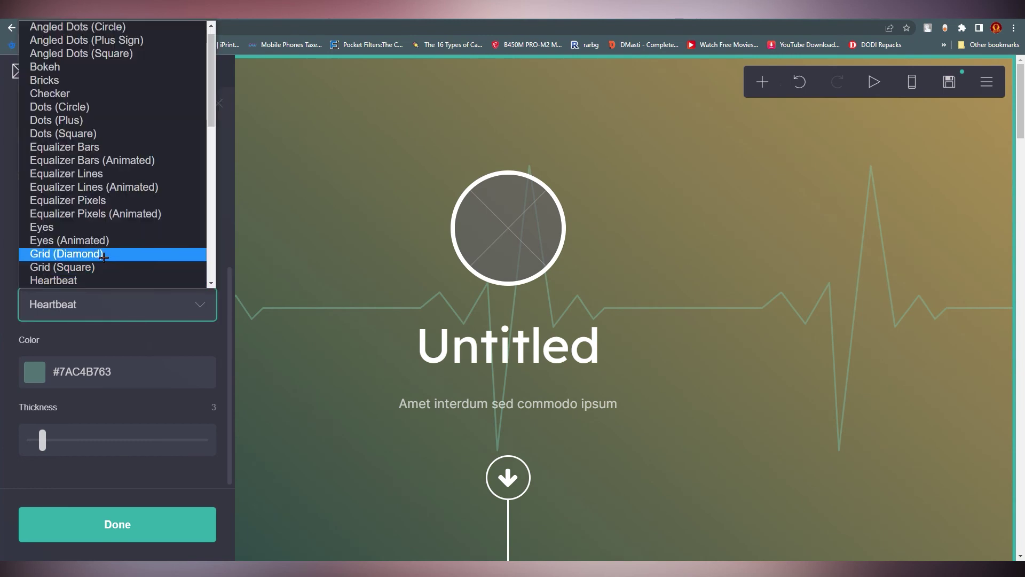
{"action": "left_click", "coordinate": [87, 265]}
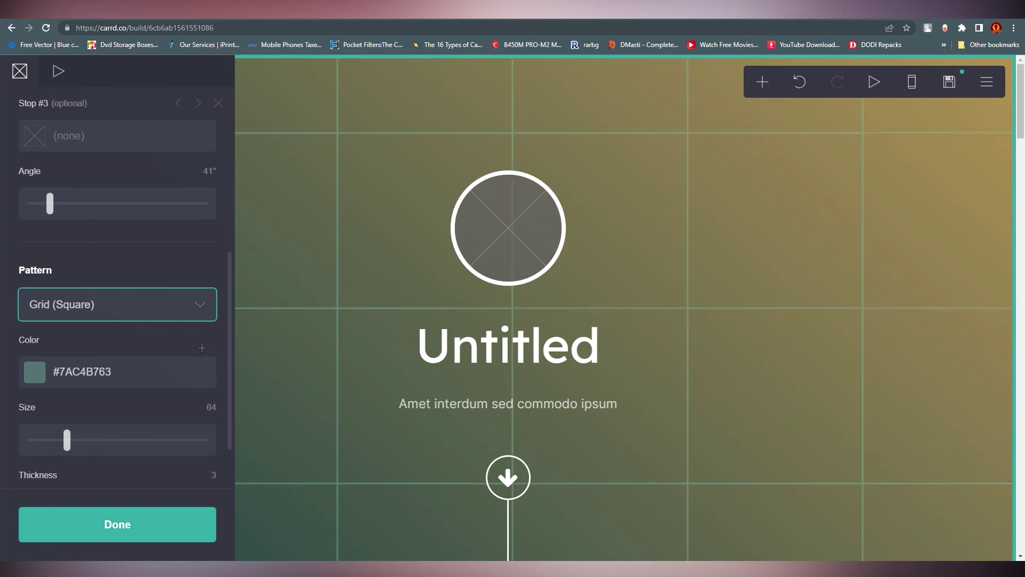
Set the background pattern to Equalizer Pixels and close the background settings.
{"action": "left_click", "coordinate": [165, 290]}
{"action": "left_click", "coordinate": [111, 215]}
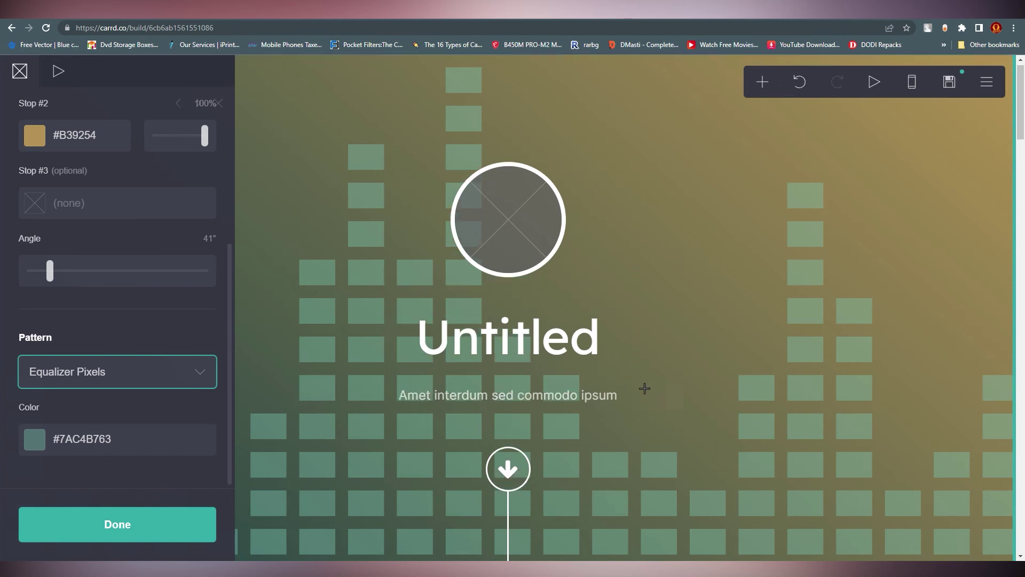
{"action": "scroll", "coordinate": [297, 274], "scroll_direction": "down", "scroll_amount": 2}
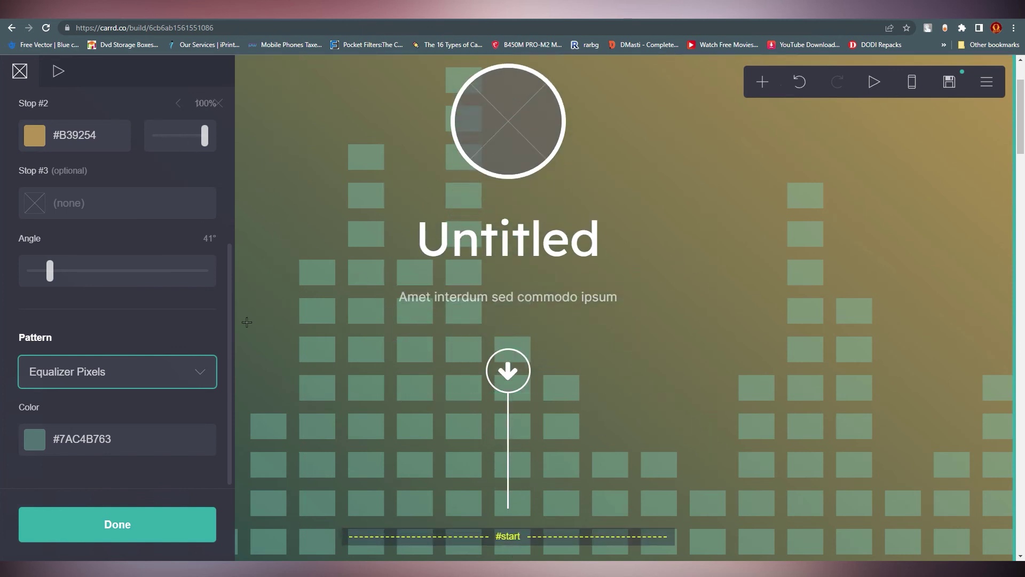
{"action": "left_click", "coordinate": [151, 522]}
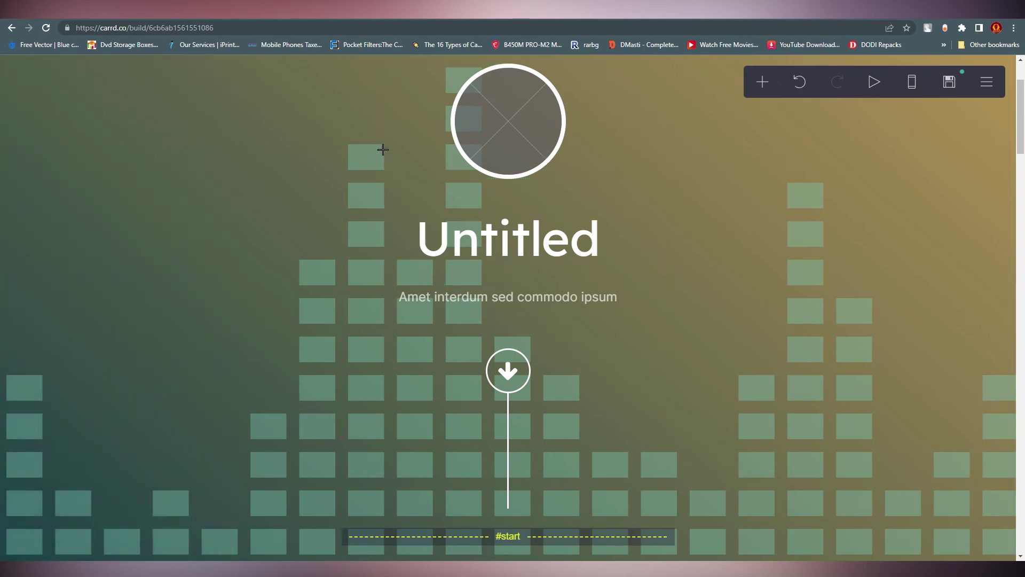
Open the "Untitled" main heading's text settings and review the supported Markdown-like formatting.
{"action": "scroll", "coordinate": [613, 249], "scroll_direction": "down", "scroll_amount": 1}
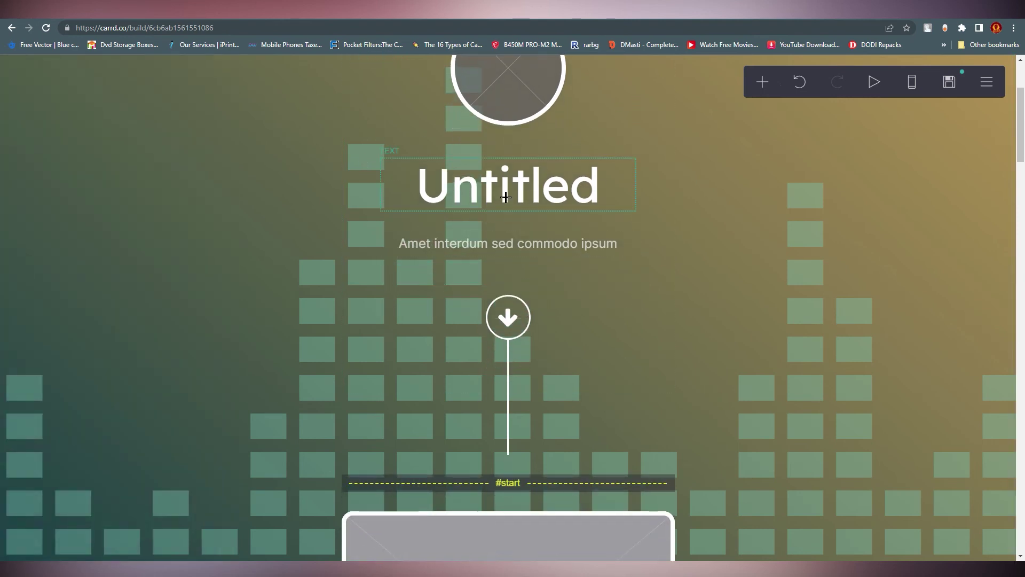
{"action": "left_click", "coordinate": [456, 201]}
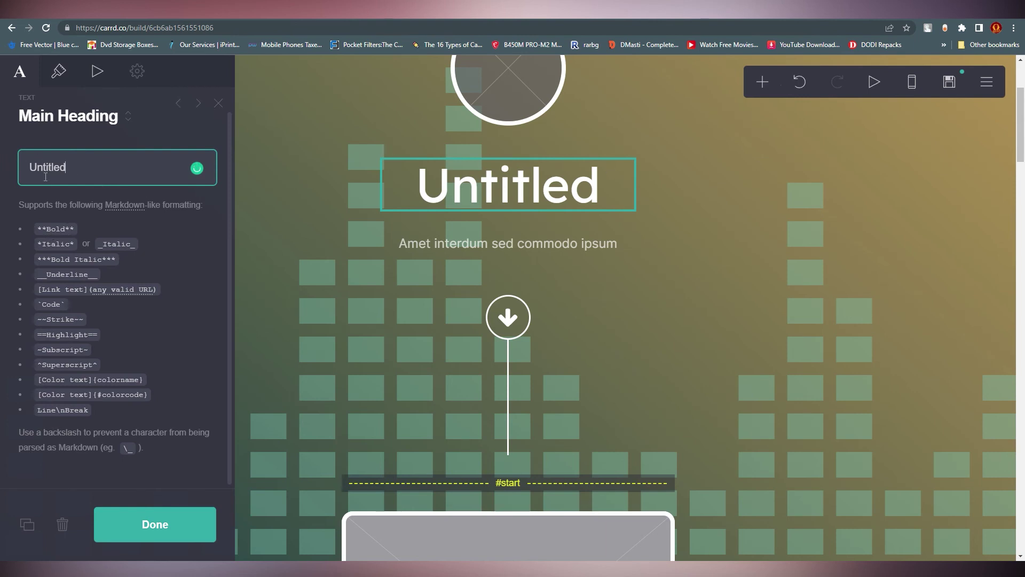
{"action": "left_click", "coordinate": [61, 231]}
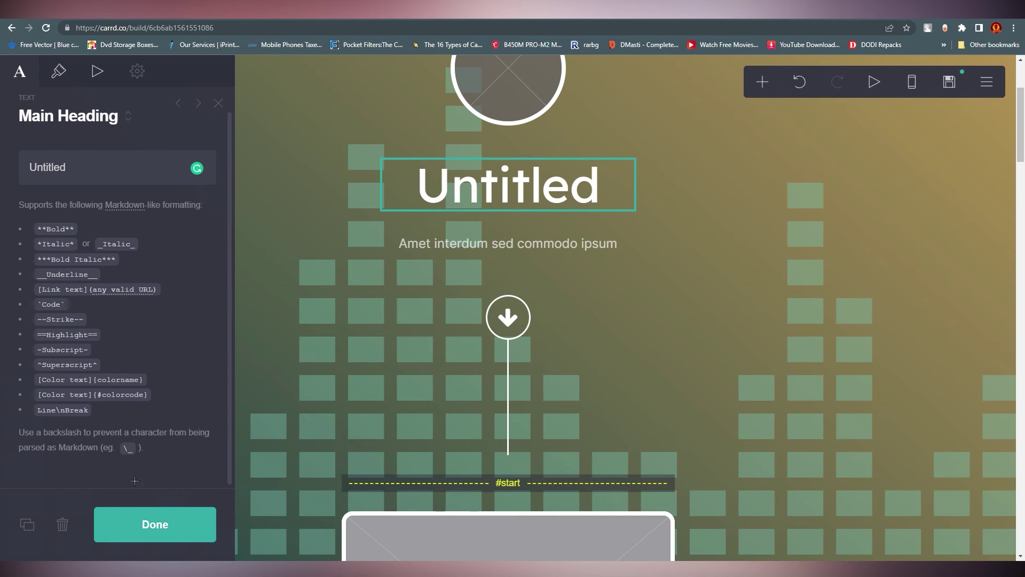
{"action": "scroll", "coordinate": [154, 405], "scroll_direction": "up", "scroll_amount": 1}
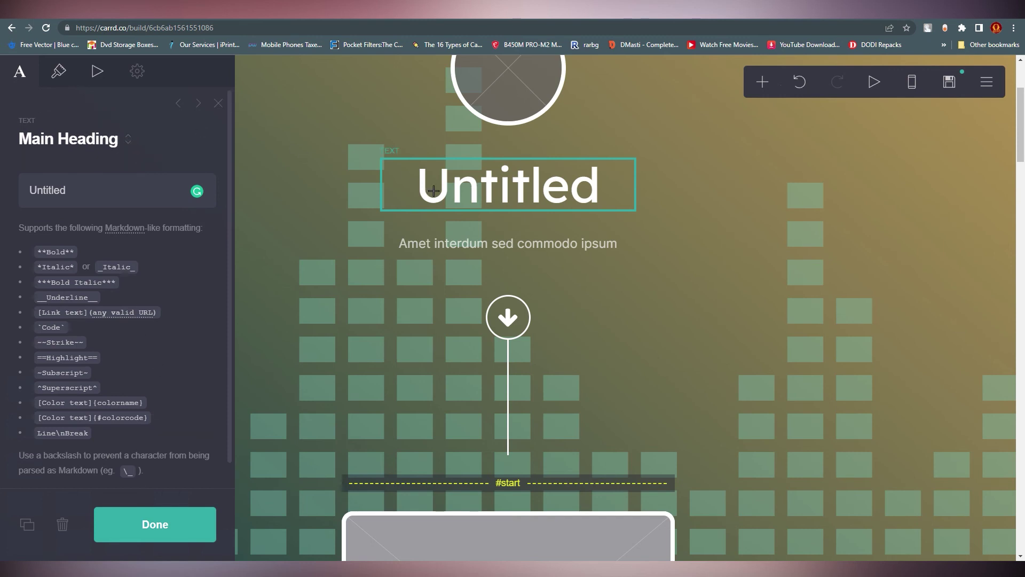
Set the main heading's font to Langar, review its remaining appearance settings and close them.
{"action": "left_click", "coordinate": [59, 71]}
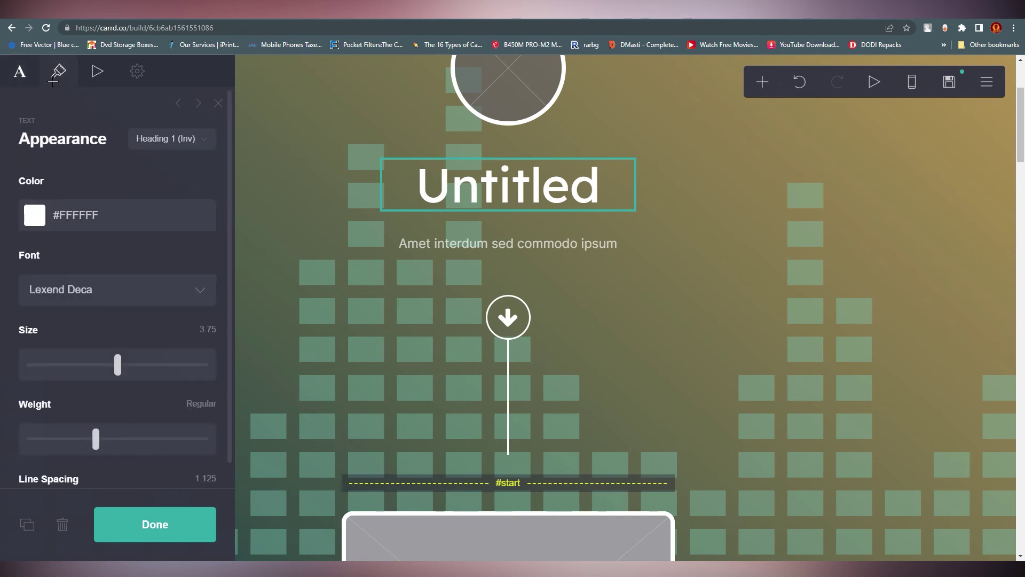
{"action": "left_click", "coordinate": [82, 284]}
{"action": "left_click", "coordinate": [72, 209]}
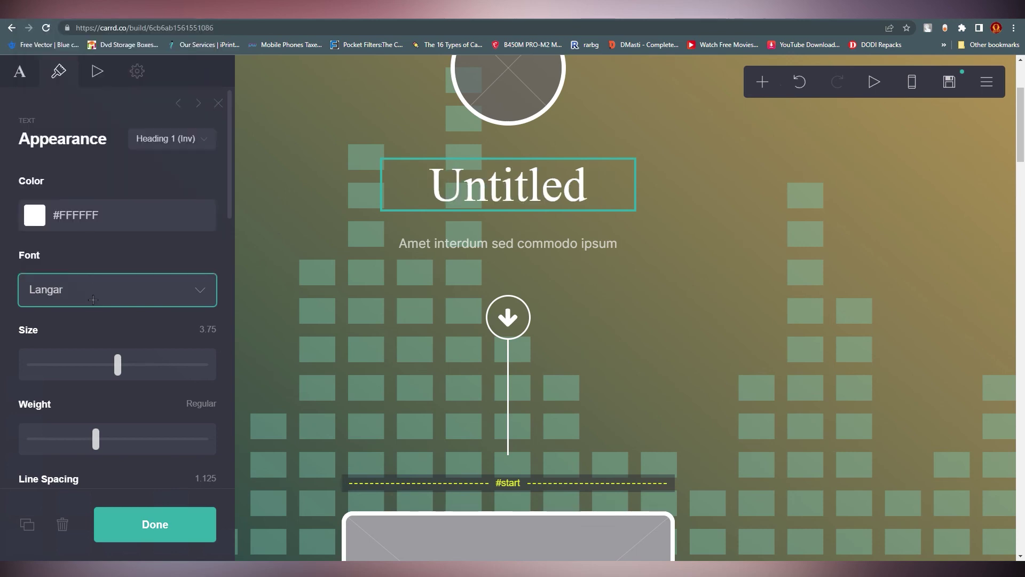
{"action": "scroll", "coordinate": [43, 365], "scroll_direction": "down", "scroll_amount": 3}
{"action": "scroll", "coordinate": [128, 473], "scroll_direction": "down", "scroll_amount": 2}
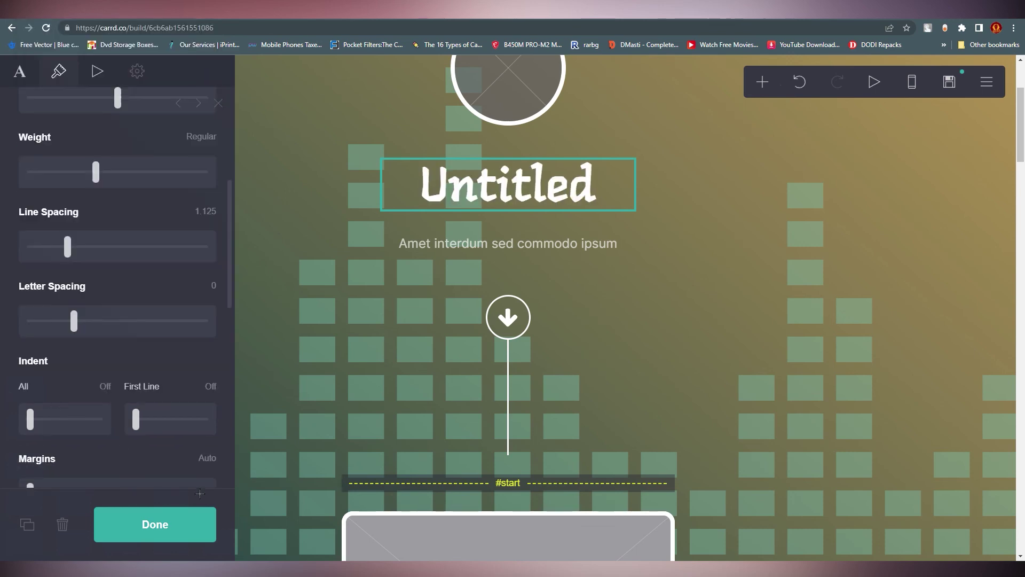
{"action": "scroll", "coordinate": [200, 493], "scroll_direction": "down", "scroll_amount": 5}
{"action": "left_click", "coordinate": [159, 510]}
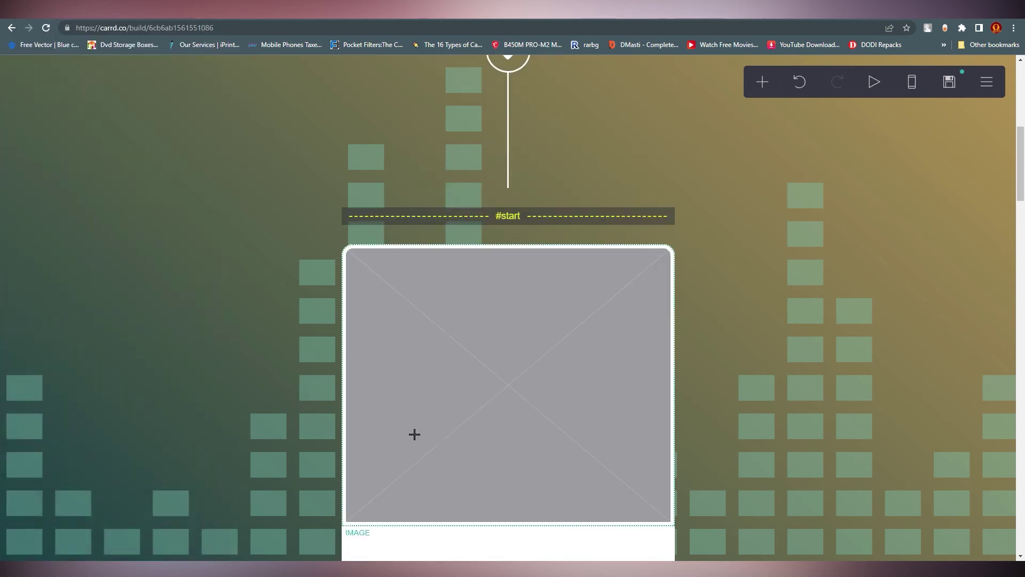
Switch the editor to the mobile view to examine the page layout and the circular image's settings.
{"action": "scroll", "coordinate": [194, 431], "scroll_direction": "down", "scroll_amount": 3}
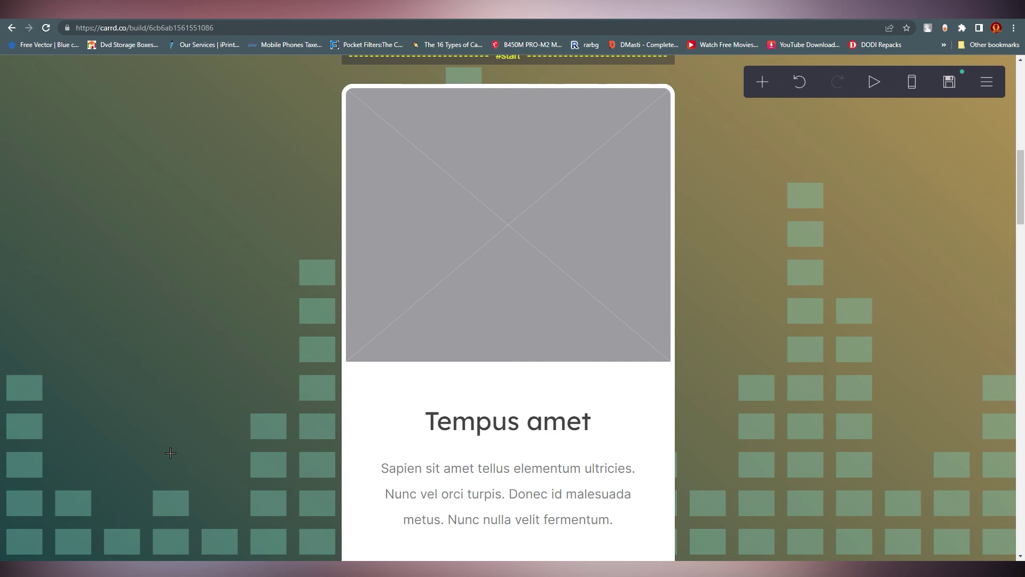
{"action": "scroll", "coordinate": [258, 423], "scroll_direction": "up", "scroll_amount": 9}
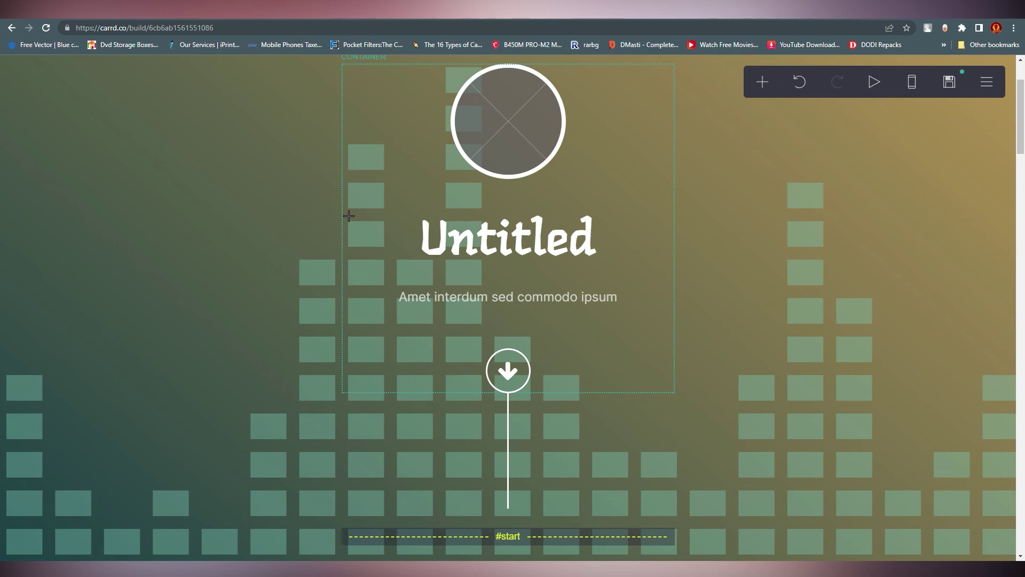
{"action": "scroll", "coordinate": [385, 227], "scroll_direction": "up", "scroll_amount": 2}
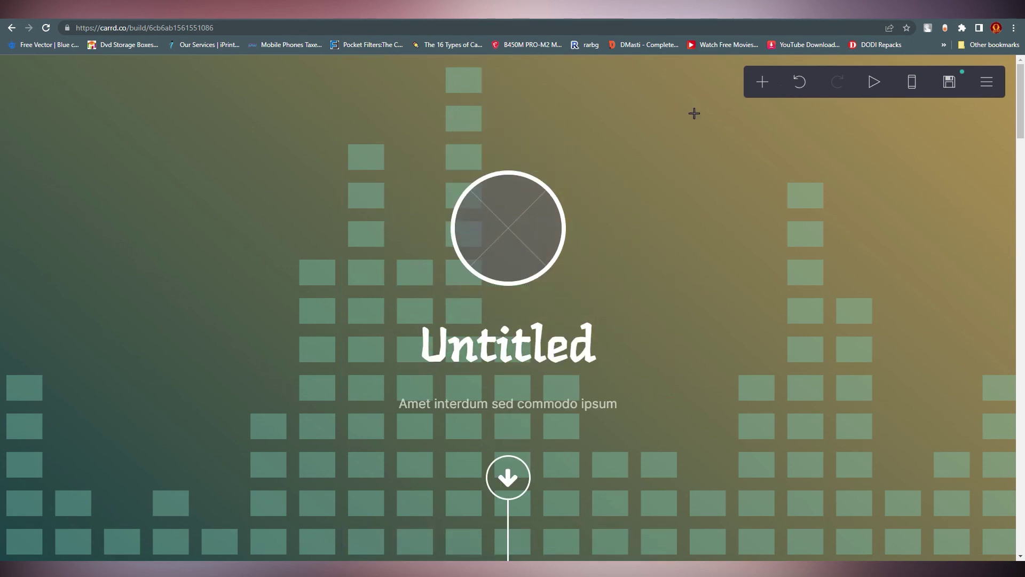
{"action": "left_click", "coordinate": [914, 82]}
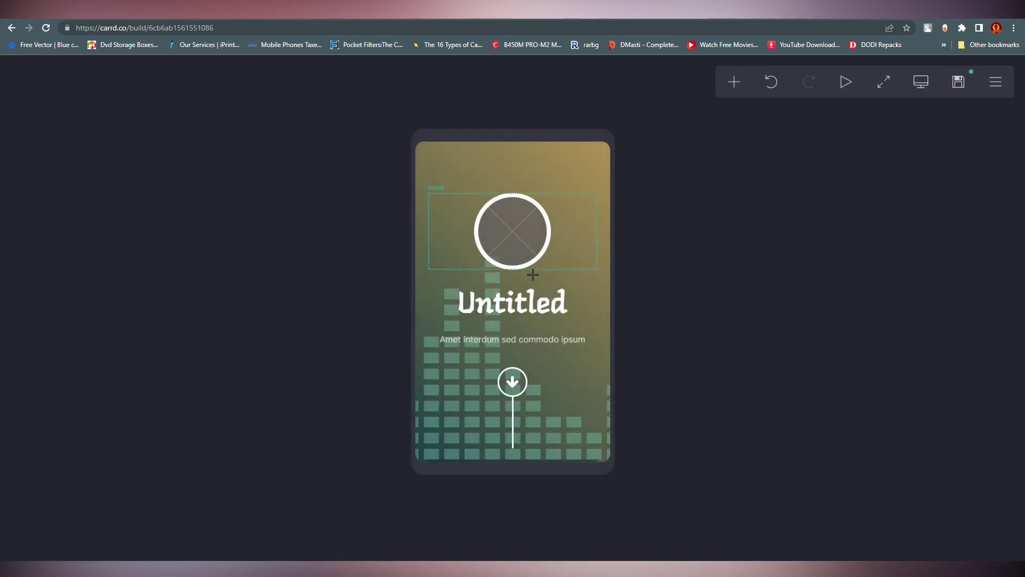
{"action": "scroll", "coordinate": [544, 300], "scroll_direction": "down", "scroll_amount": 4}
{"action": "scroll", "coordinate": [544, 300], "scroll_direction": "down", "scroll_amount": 3}
{"action": "scroll", "coordinate": [568, 309], "scroll_direction": "up", "scroll_amount": 7}
{"action": "left_click", "coordinate": [490, 243]}
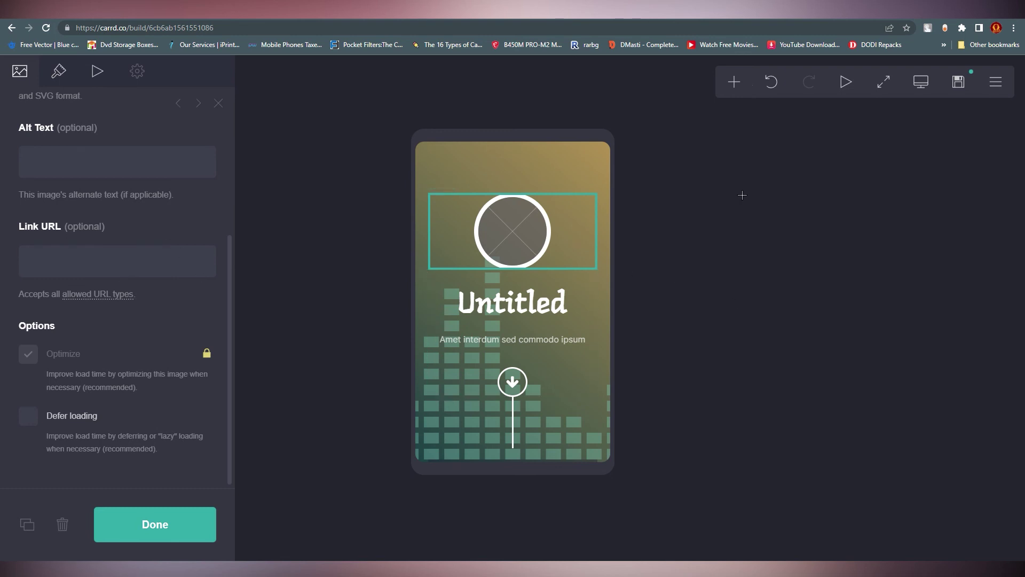
Check the page layout in the desktop view, and return the editor to the mobile view.
{"action": "left_click", "coordinate": [920, 82]}
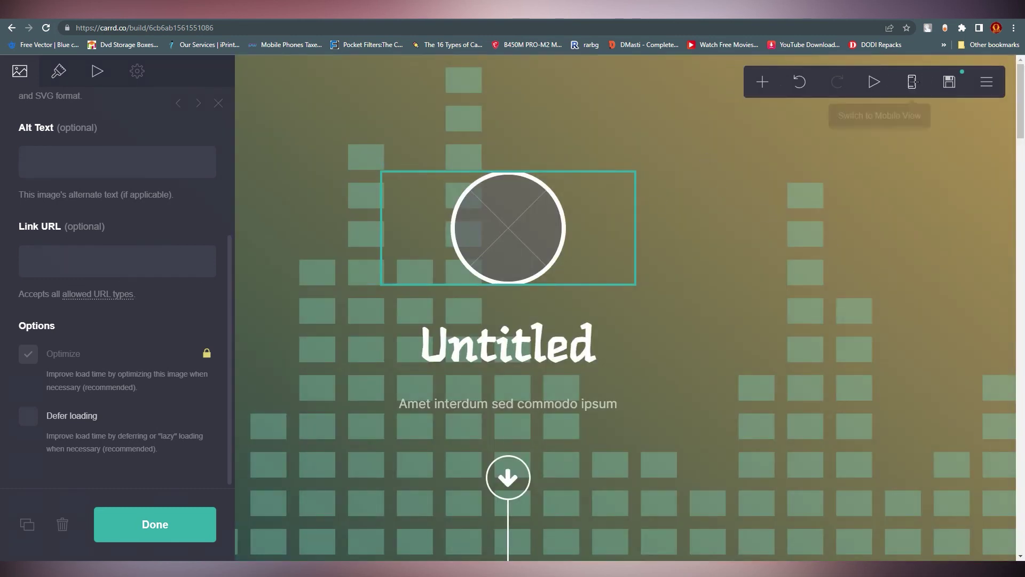
{"action": "left_click", "coordinate": [912, 82]}
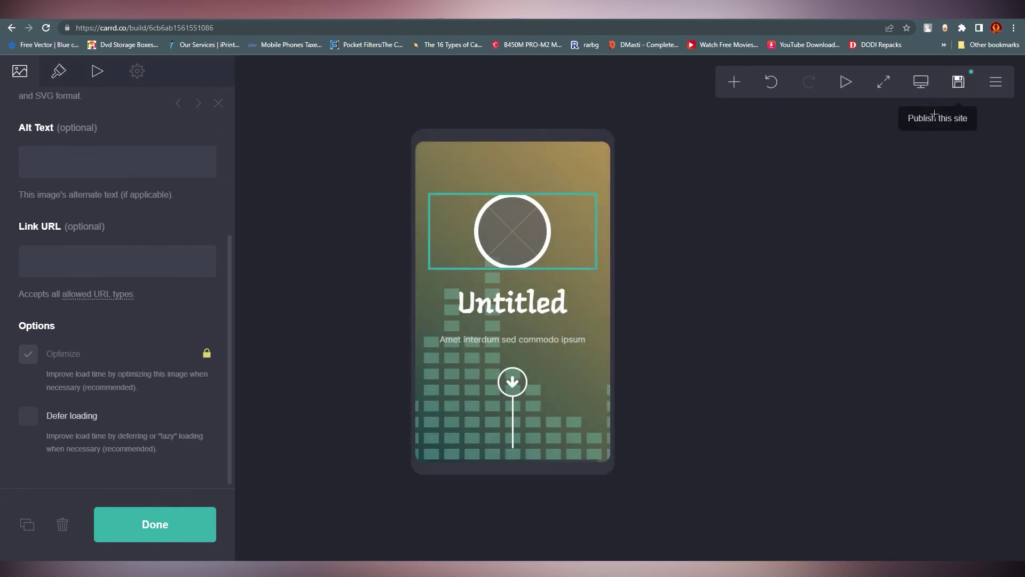
Open the site's publish settings and review the account fields, title, description, publishing actions and .carrd.co URL field.
{"action": "left_click", "coordinate": [958, 81]}
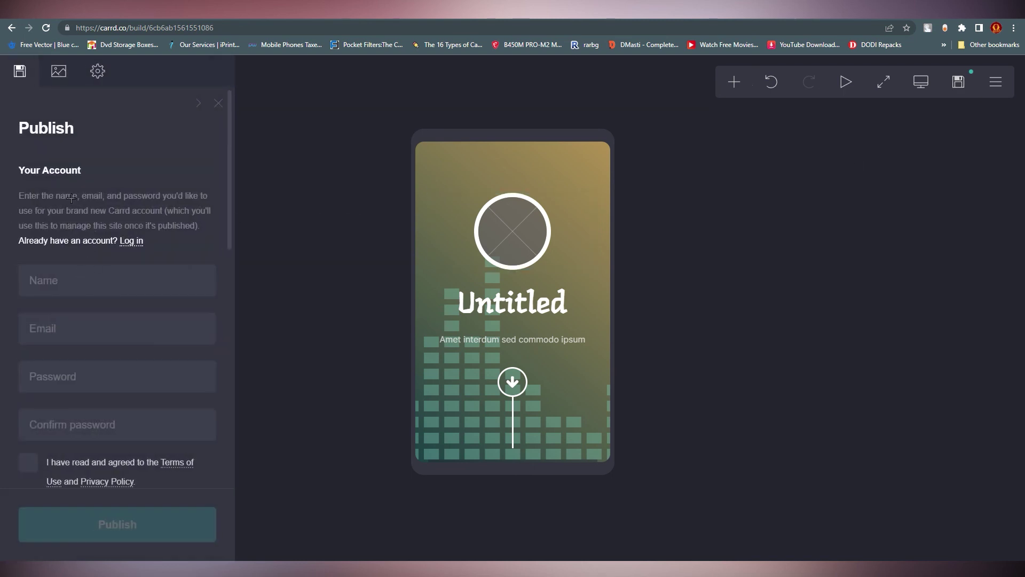
{"action": "scroll", "coordinate": [145, 249], "scroll_direction": "down", "scroll_amount": 1}
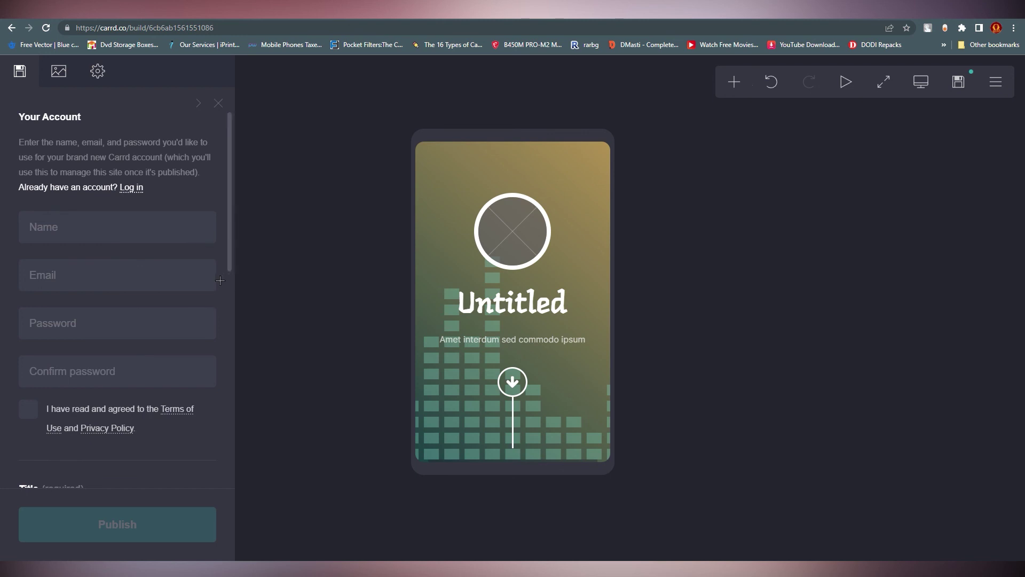
{"action": "scroll", "coordinate": [109, 264], "scroll_direction": "down", "scroll_amount": 6}
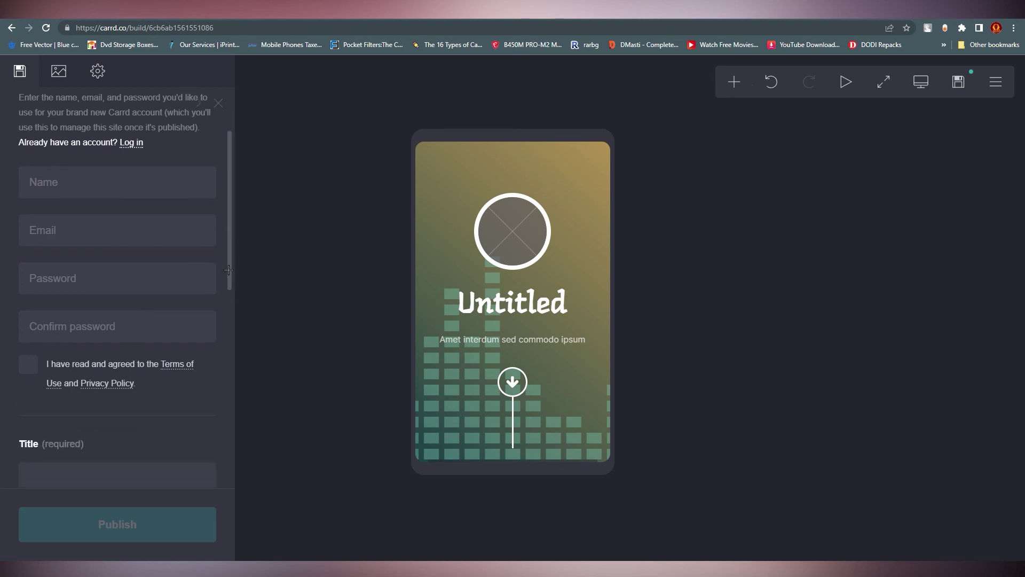
{"action": "scroll", "coordinate": [109, 264], "scroll_direction": "up", "scroll_amount": 1}
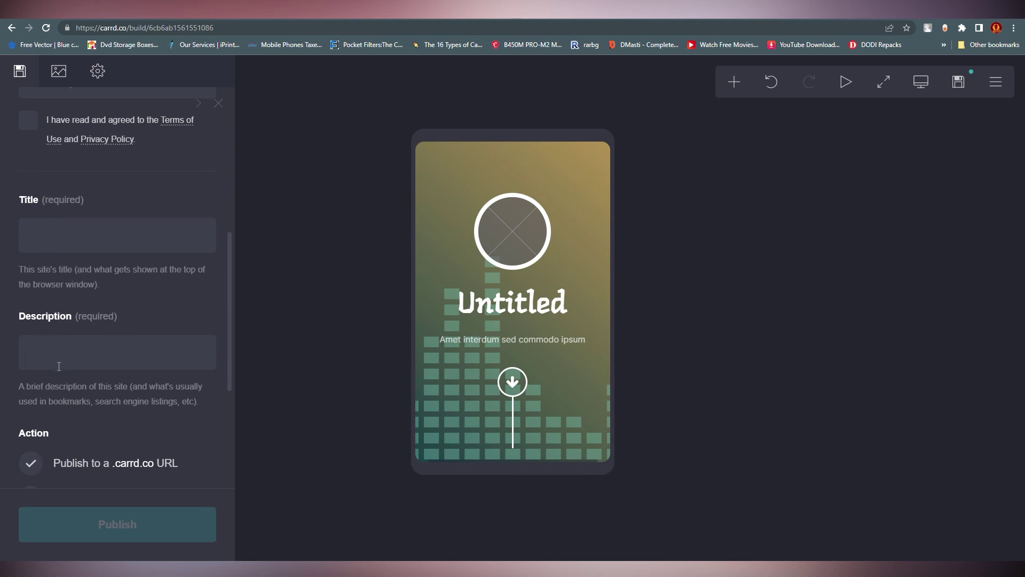
{"action": "scroll", "coordinate": [58, 366], "scroll_direction": "down", "scroll_amount": 4}
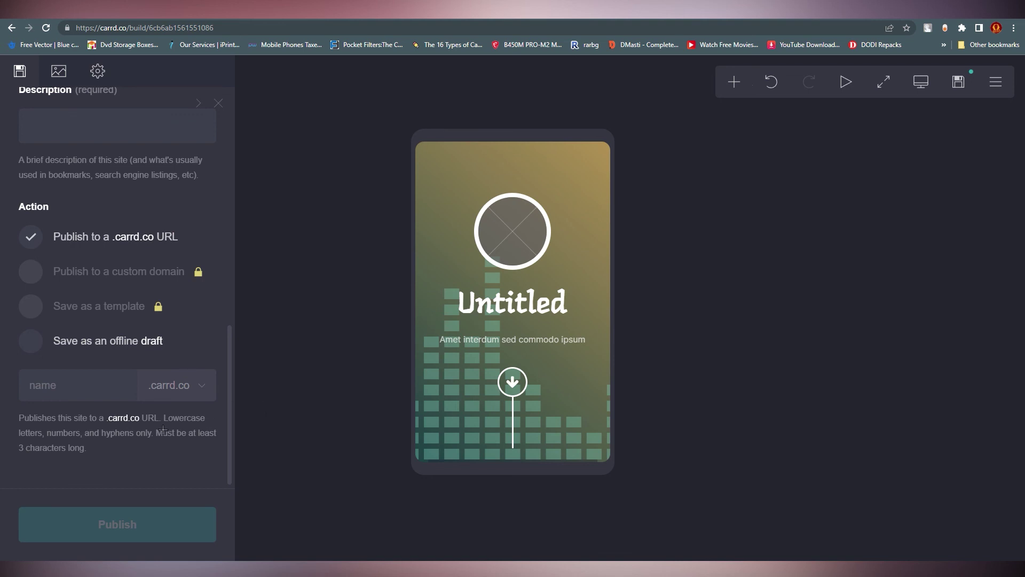